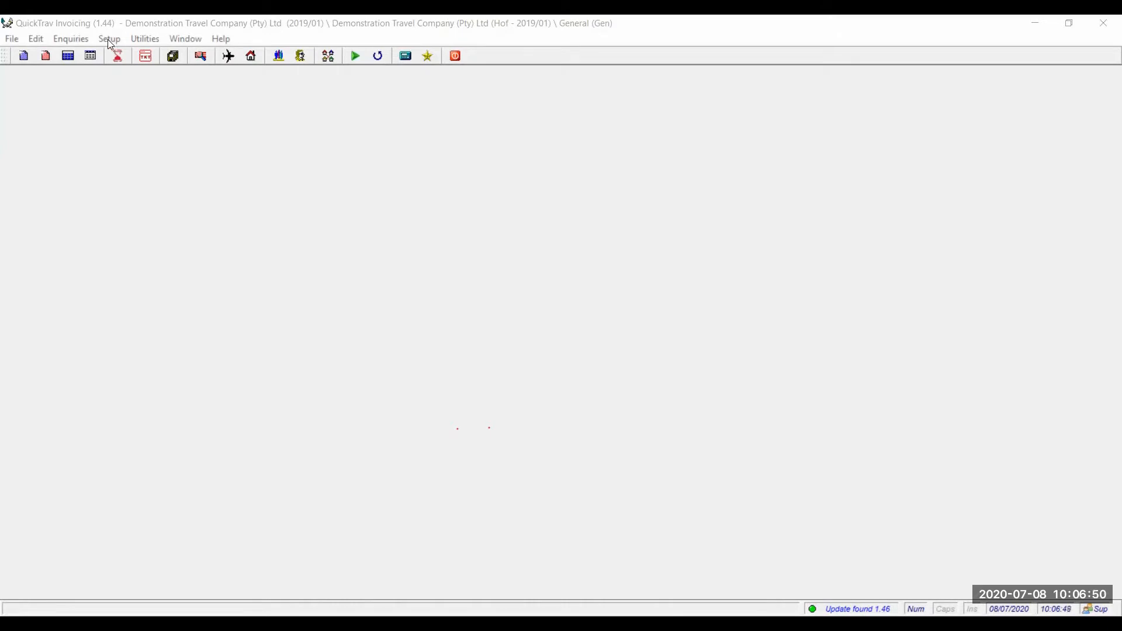
- Open the Hof branch's settings and expand the Credit Management section to check the Activate Client Credit Management option
{"action": "left_click", "coordinate": [108, 39]}
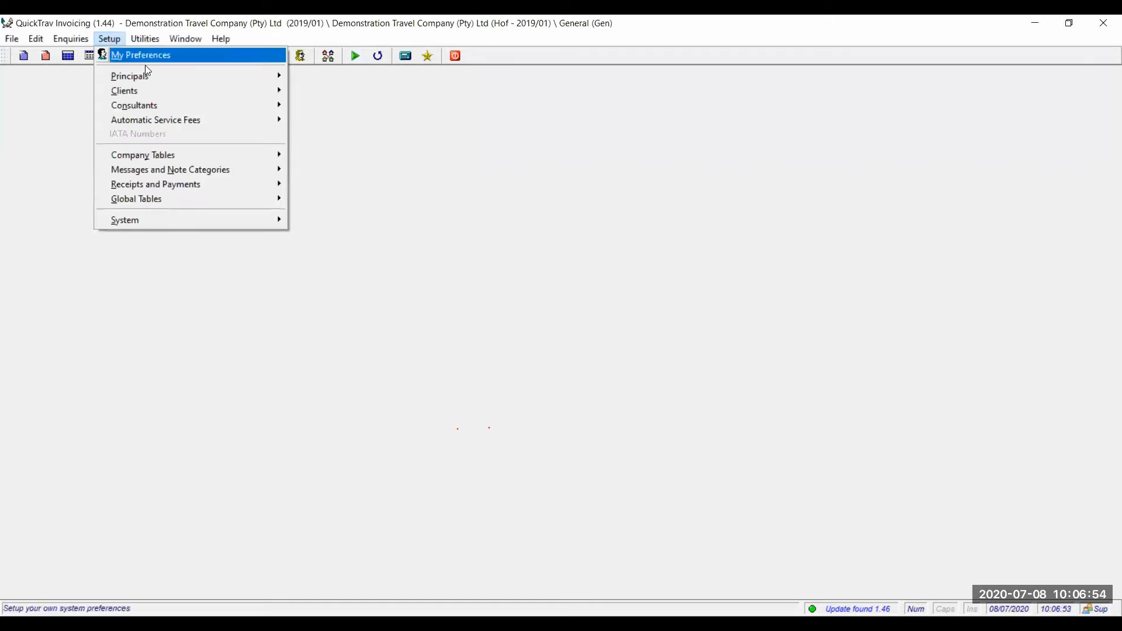
{"action": "mouse_move", "coordinate": [225, 155]}
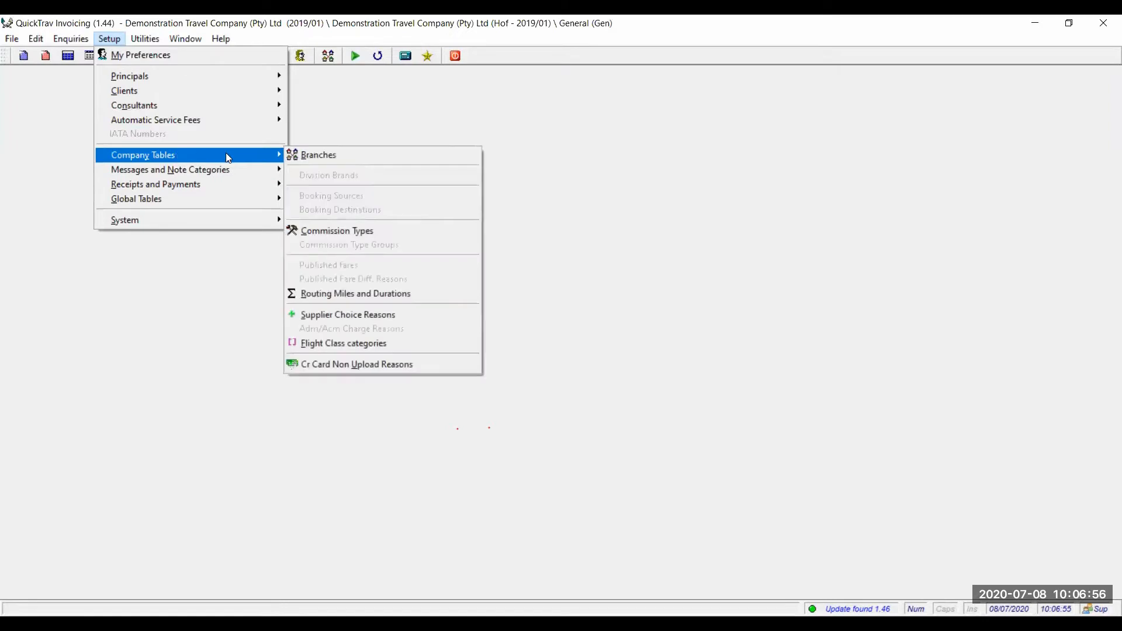
{"action": "left_click", "coordinate": [358, 157]}
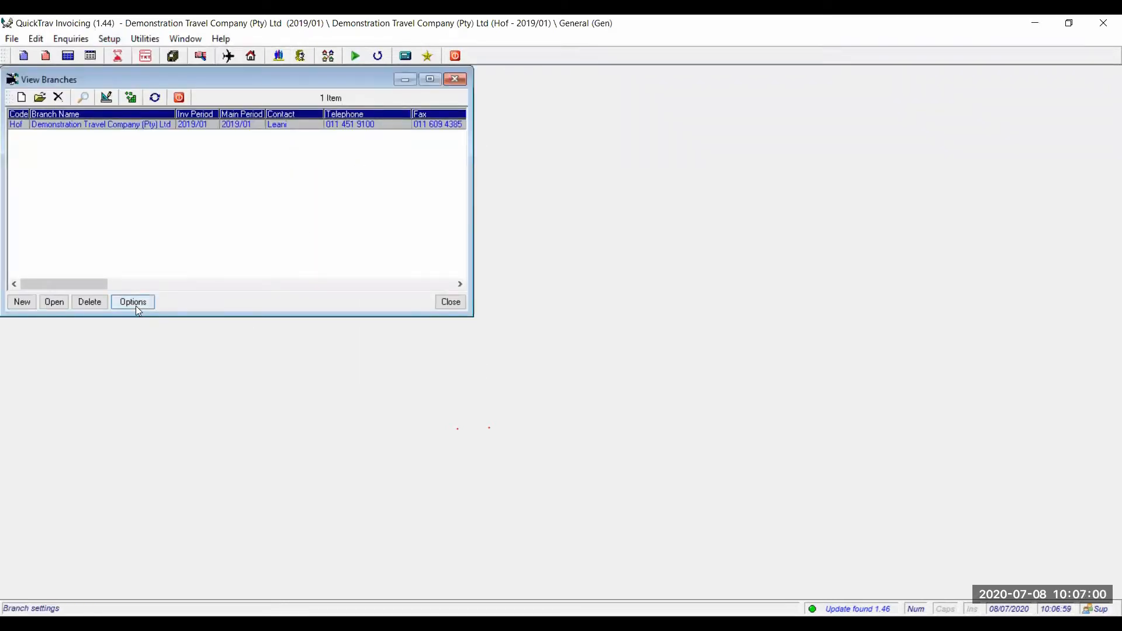
{"action": "left_click", "coordinate": [136, 306]}
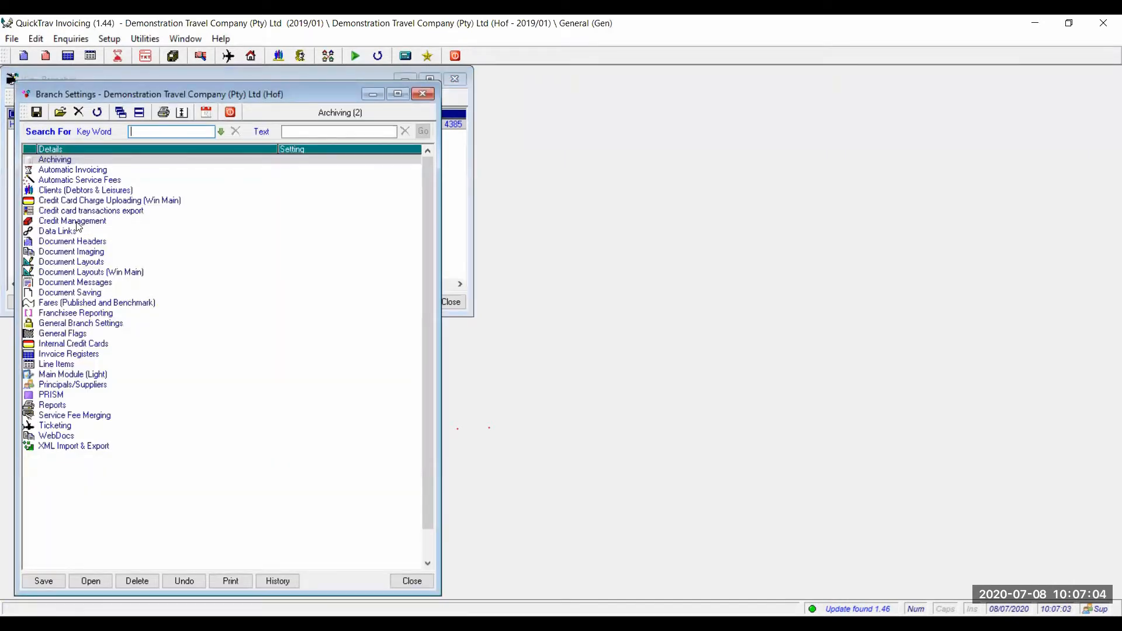
{"action": "double_click", "coordinate": [77, 222]}
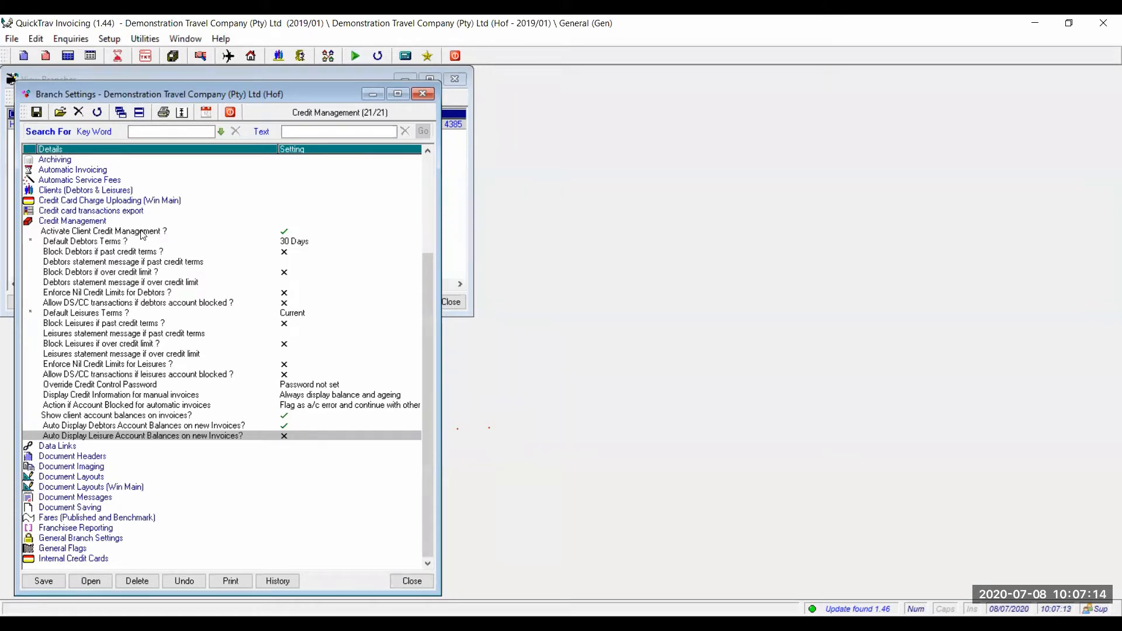
{"action": "left_click", "coordinate": [143, 231]}
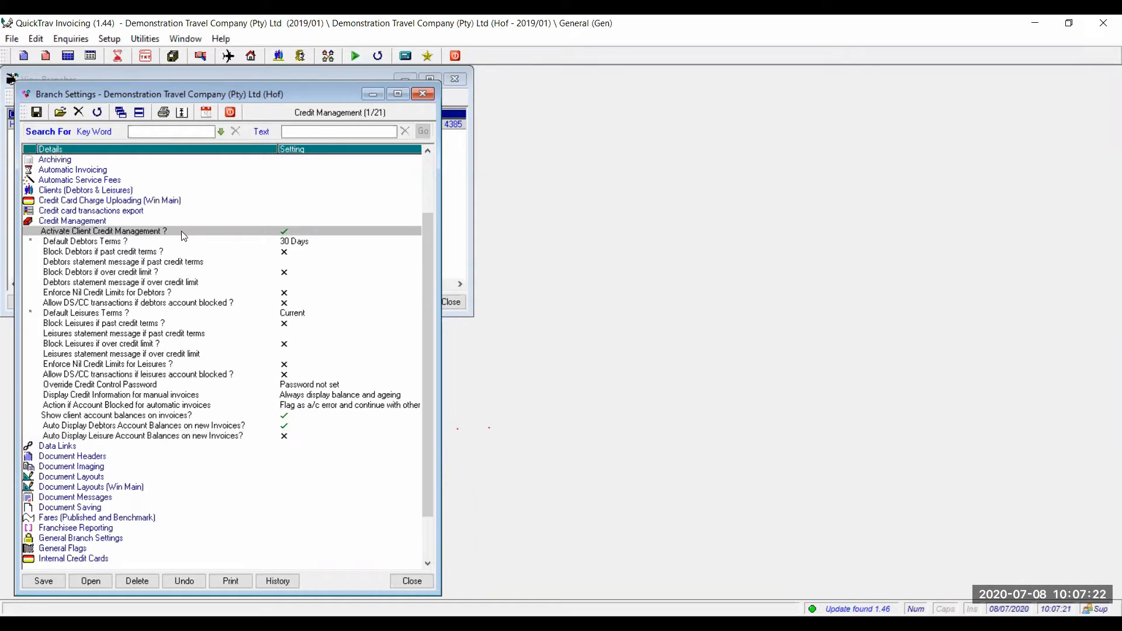
- Set the Default Debtors Terms to 30 Days and save the setting
{"action": "left_click", "coordinate": [108, 243]}
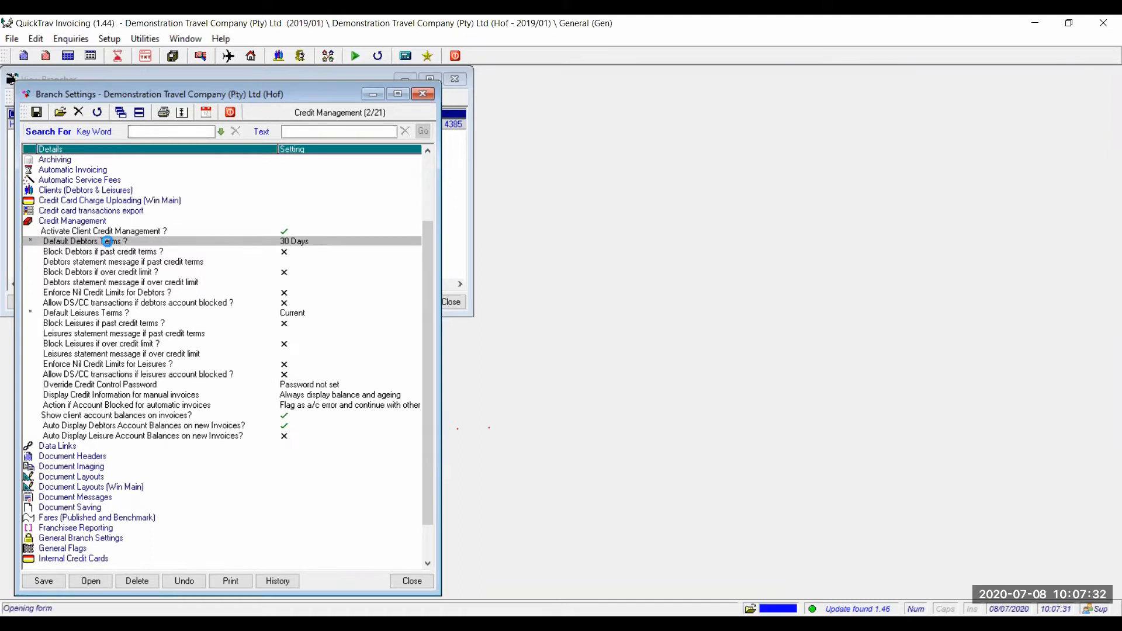
{"action": "double_click", "coordinate": [109, 244]}
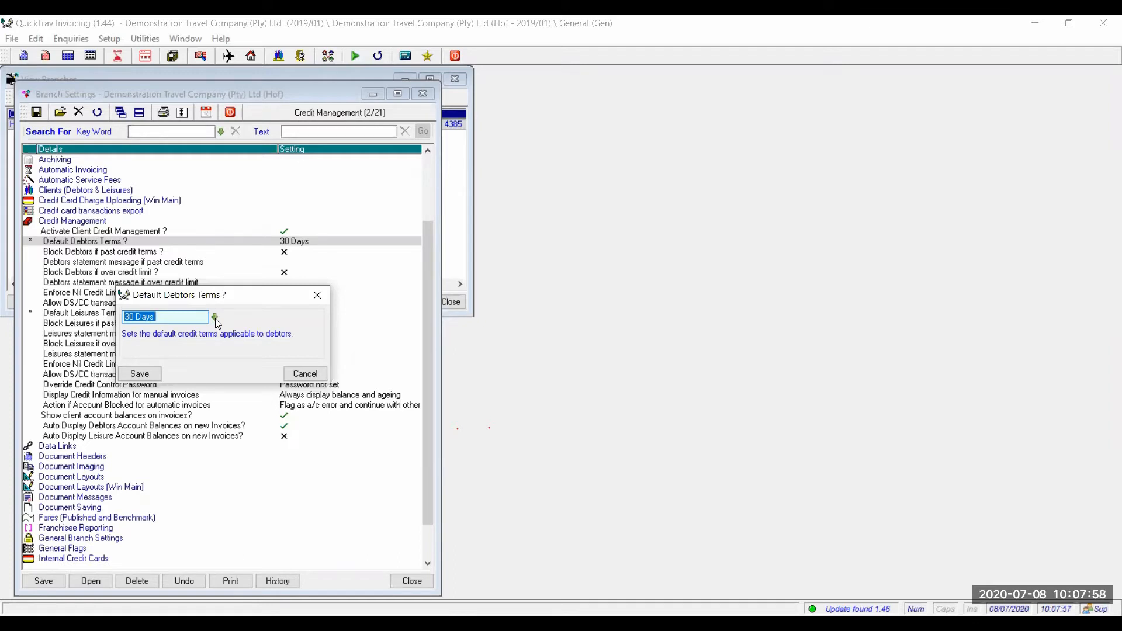
{"action": "left_click", "coordinate": [214, 317]}
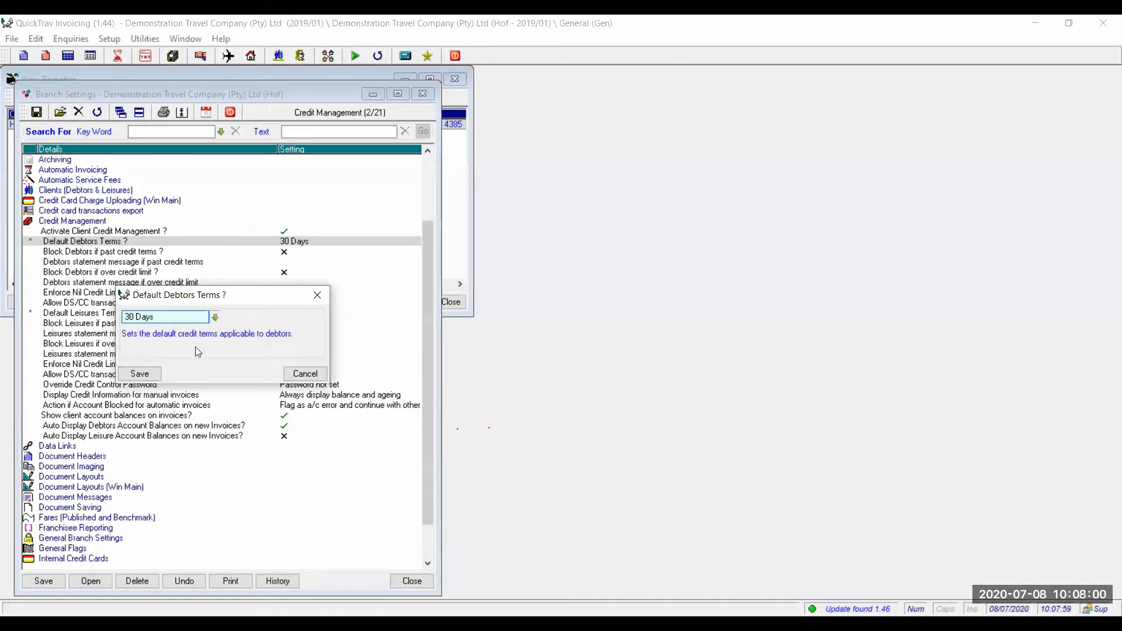
{"action": "key", "text": "Down"}
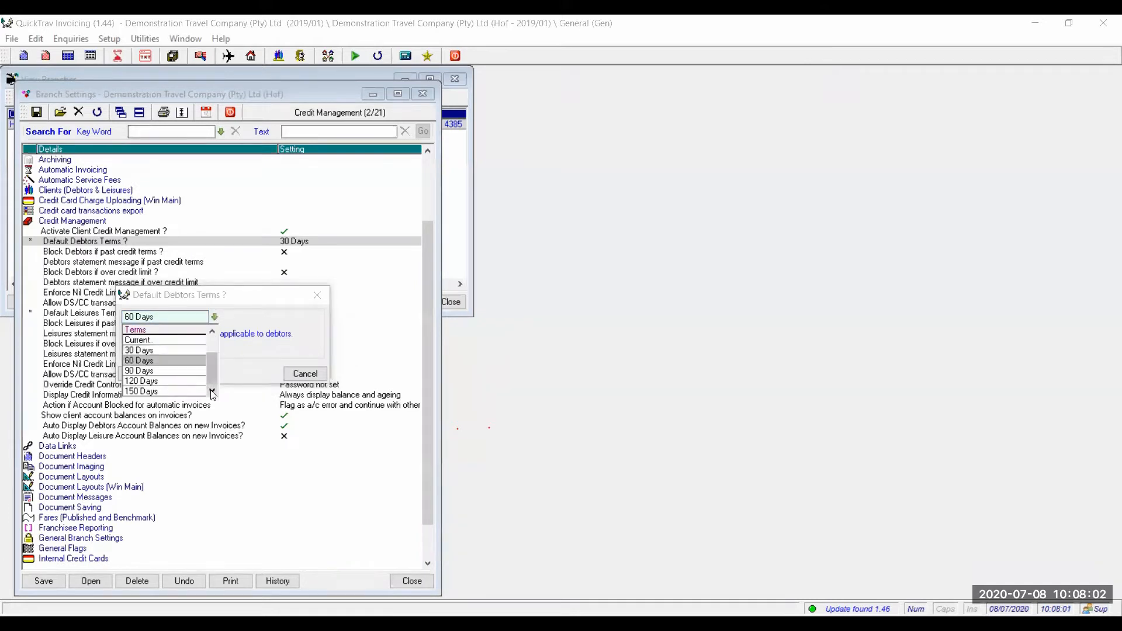
{"action": "left_click", "coordinate": [158, 391]}
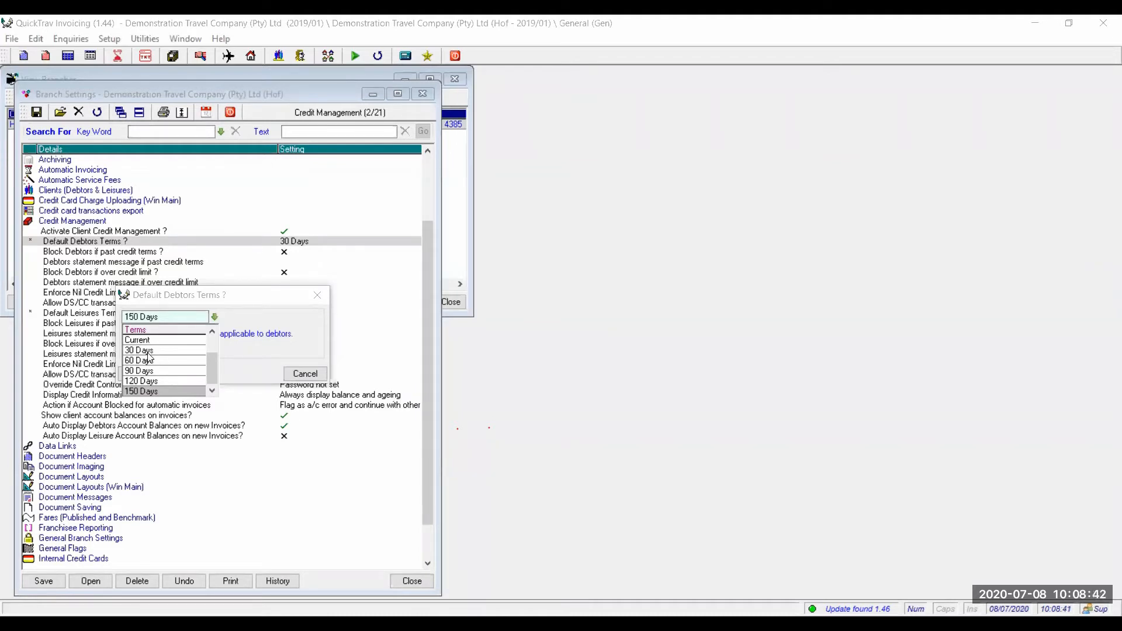
{"action": "left_click", "coordinate": [148, 352]}
{"action": "left_click", "coordinate": [144, 377]}
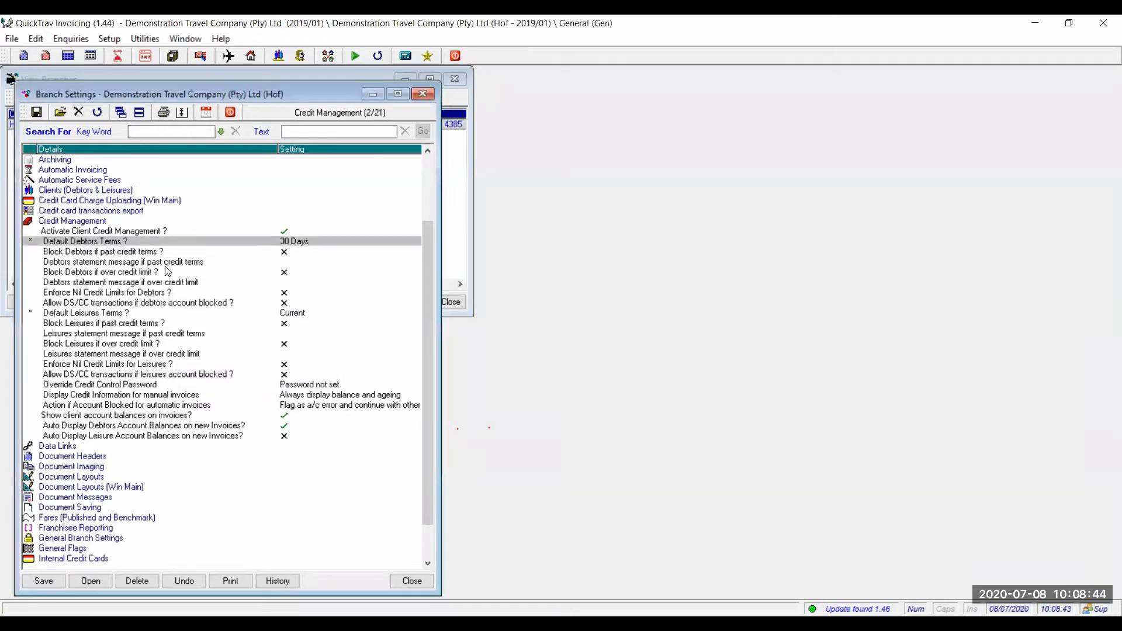
- Examine the debtor credit settings, covering blocking on past terms or over limit, statement messages, nil credit limits and DS/CC transactions
{"action": "left_click", "coordinate": [134, 253]}
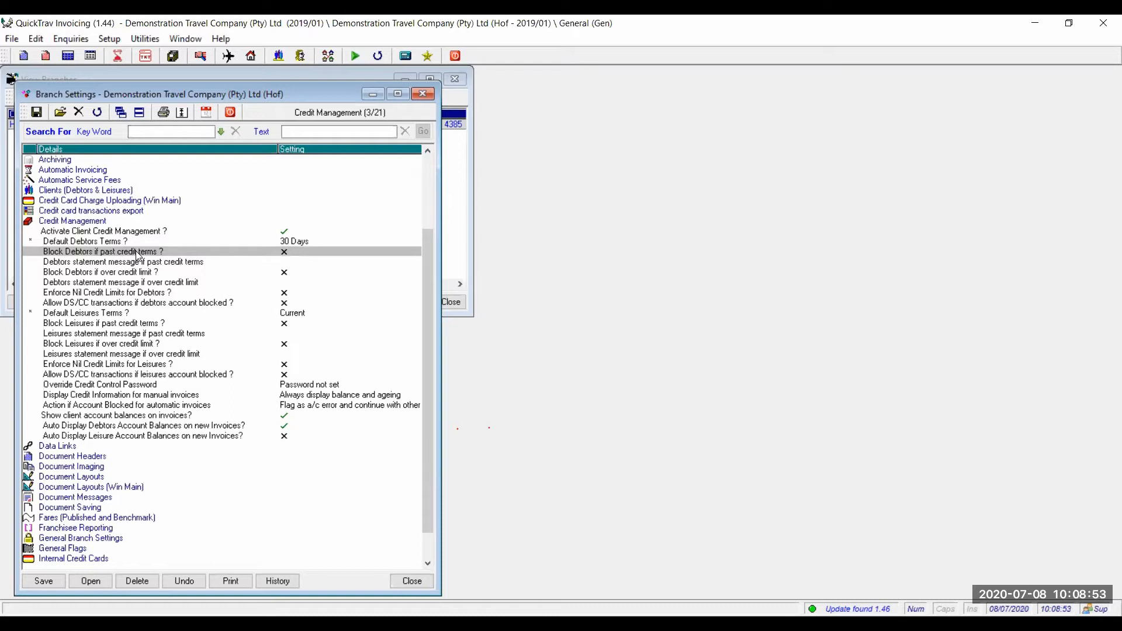
{"action": "double_click", "coordinate": [136, 253]}
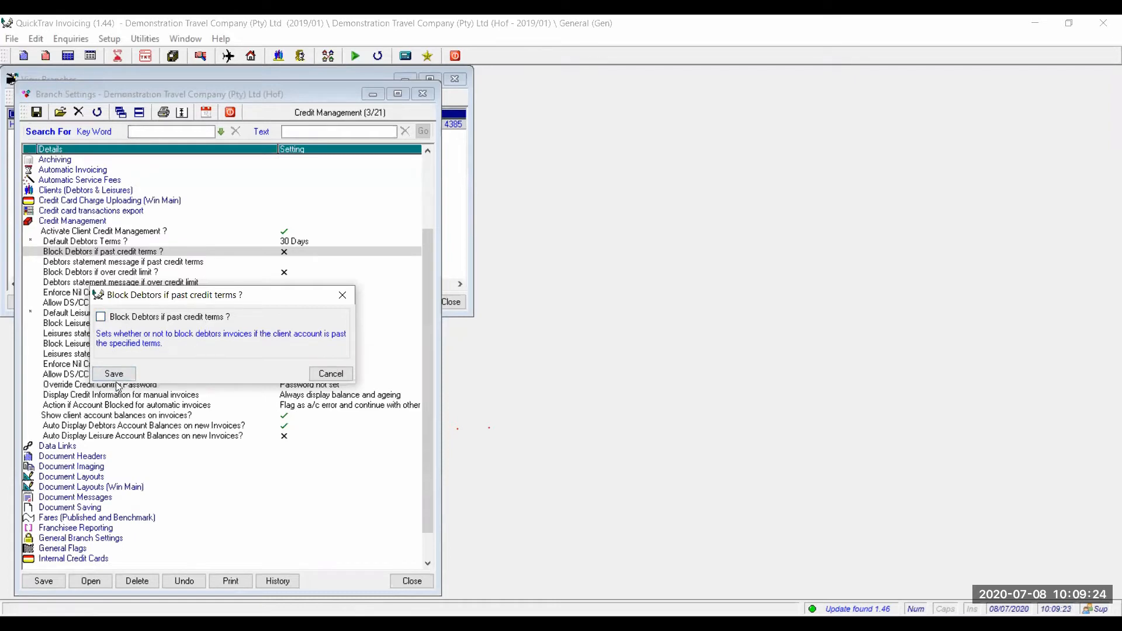
{"action": "left_click", "coordinate": [332, 375]}
{"action": "left_click", "coordinate": [150, 263]}
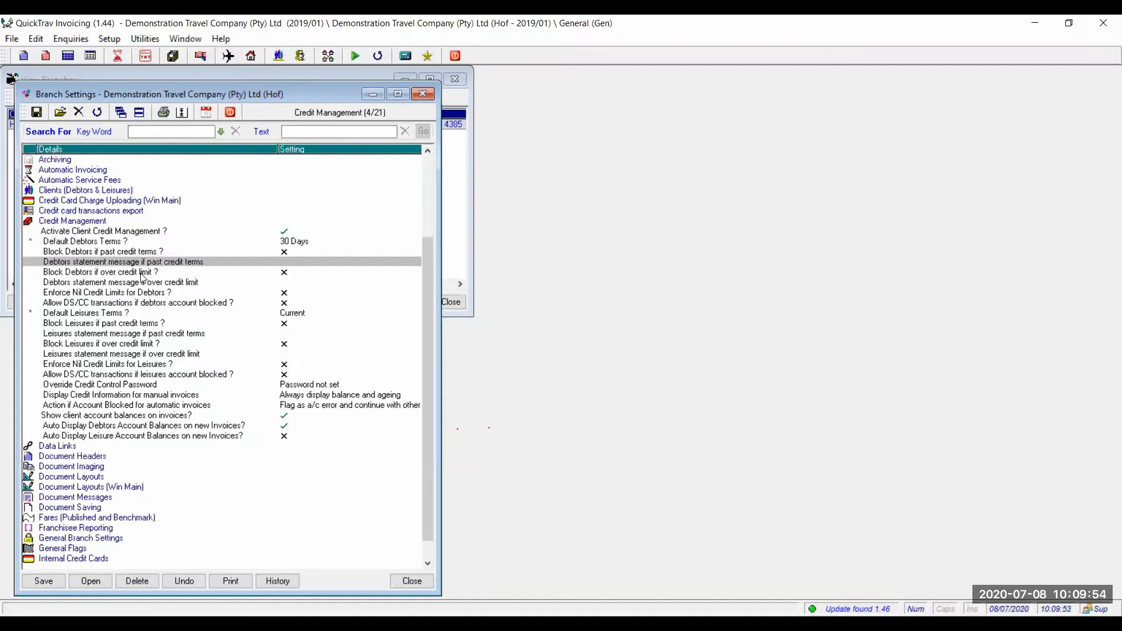
{"action": "left_click", "coordinate": [146, 273]}
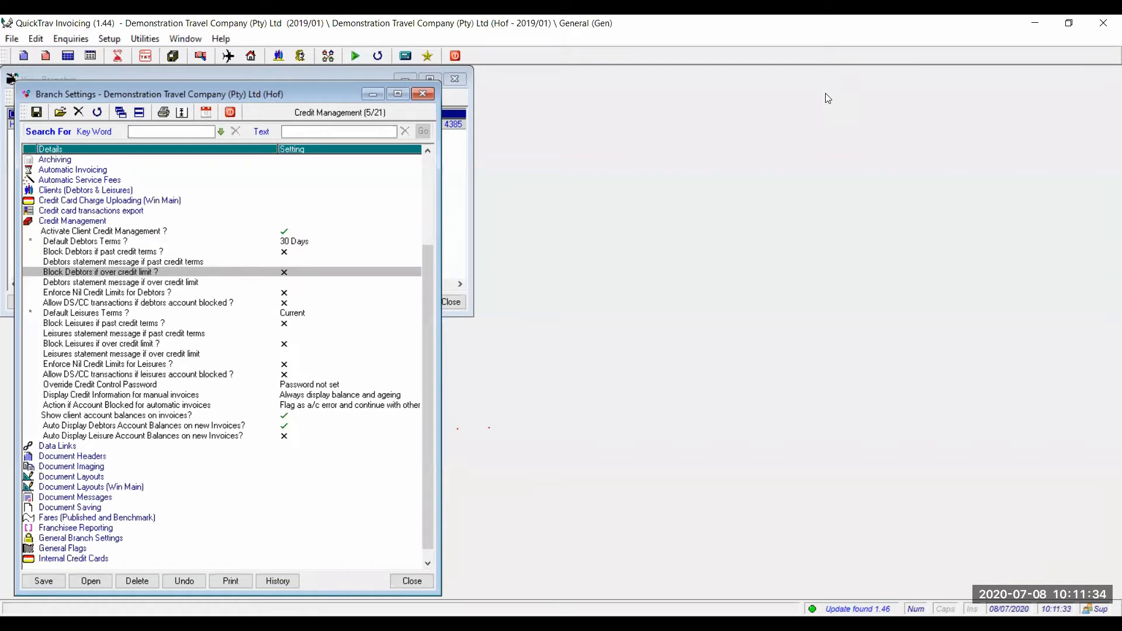
{"action": "left_click", "coordinate": [599, 190]}
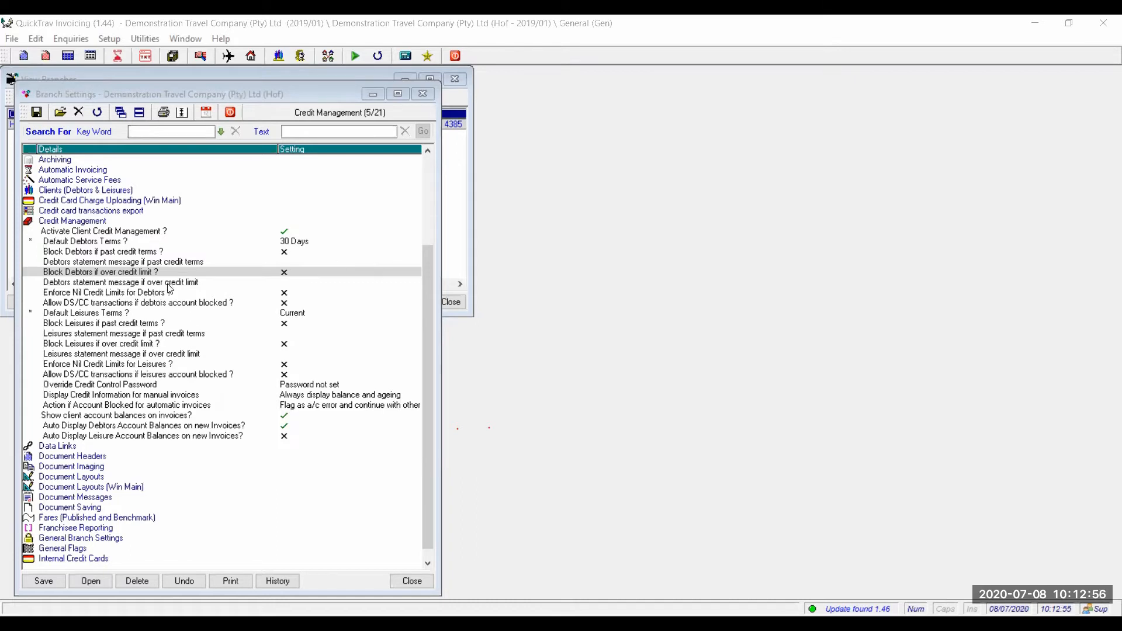
{"action": "left_click", "coordinate": [169, 284]}
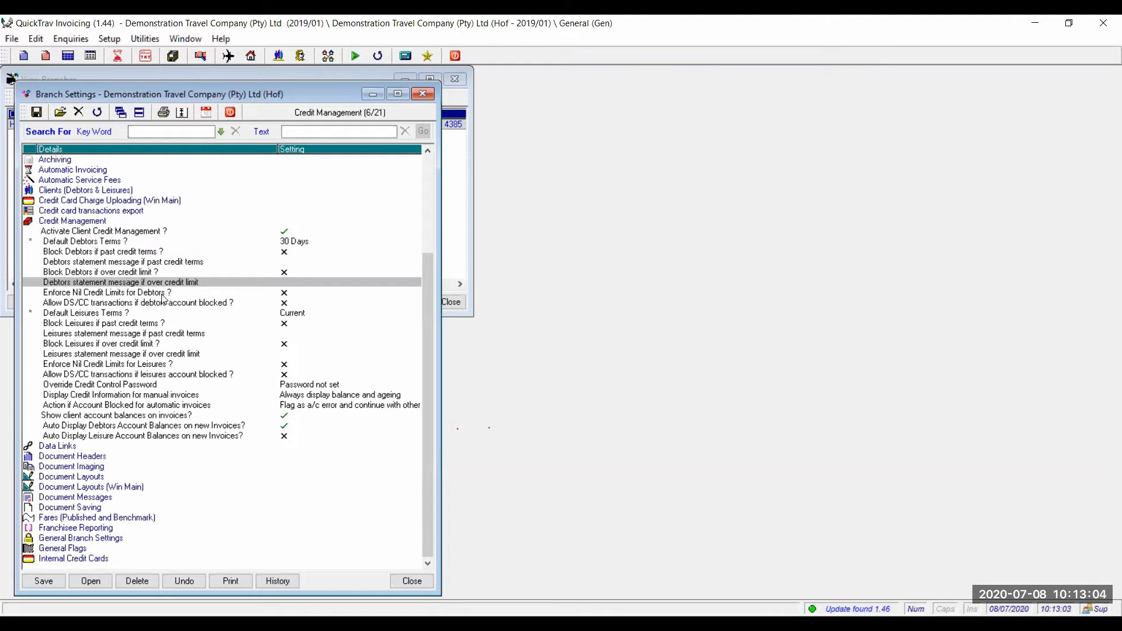
{"action": "left_click", "coordinate": [162, 294]}
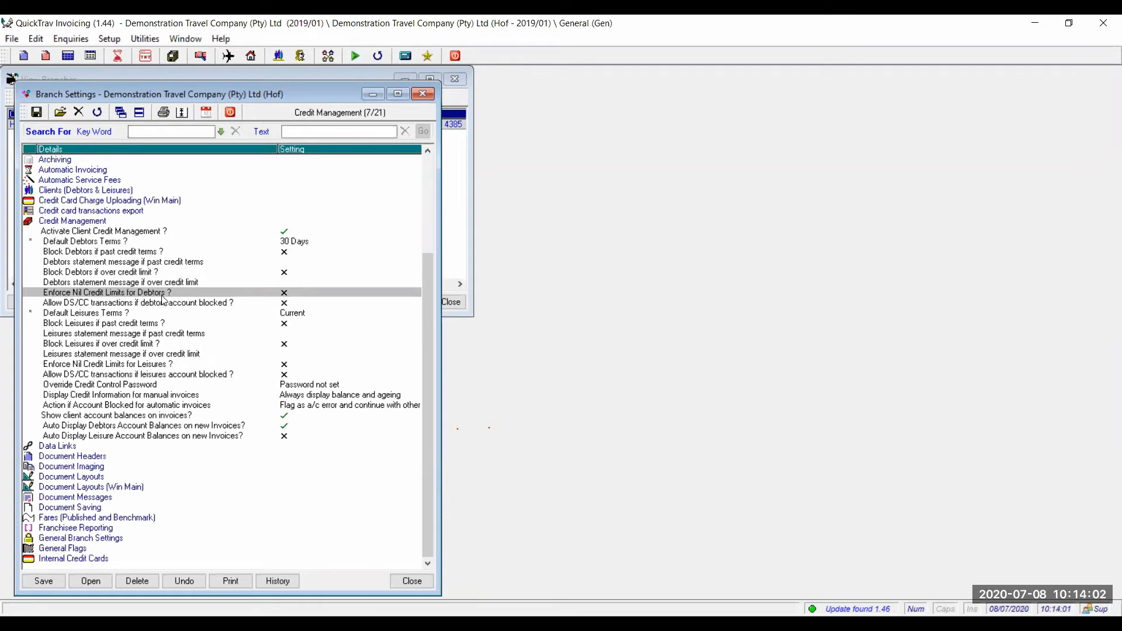
{"action": "left_click", "coordinate": [140, 303]}
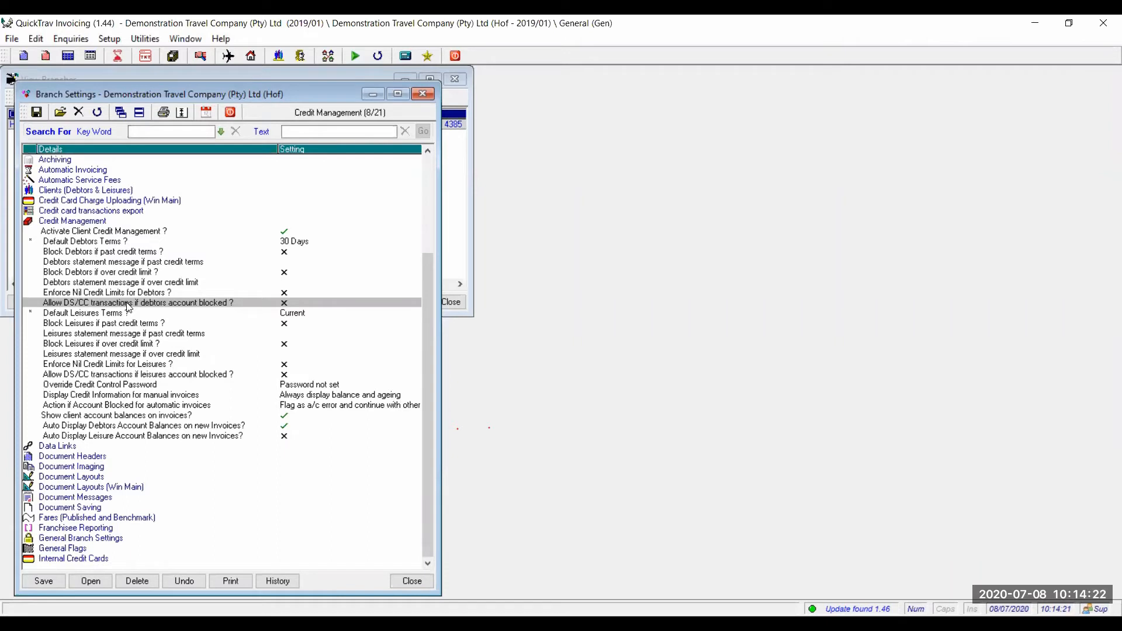
- Examine the leisure client credit settings from Default Leisures Terms through DS/CC transactions, ending at the Override Credit Control Password
{"action": "left_click", "coordinate": [97, 314]}
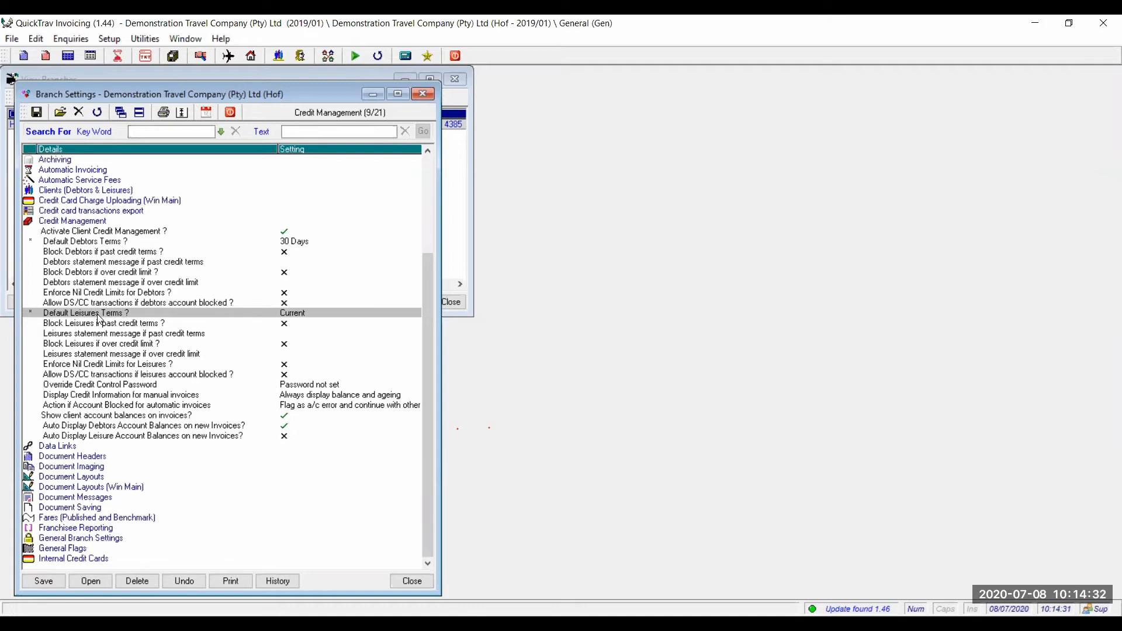
{"action": "key", "text": "Down"}
{"action": "key", "text": "Down"}
{"action": "key", "text": "Down"}
{"action": "key", "text": "Down"}
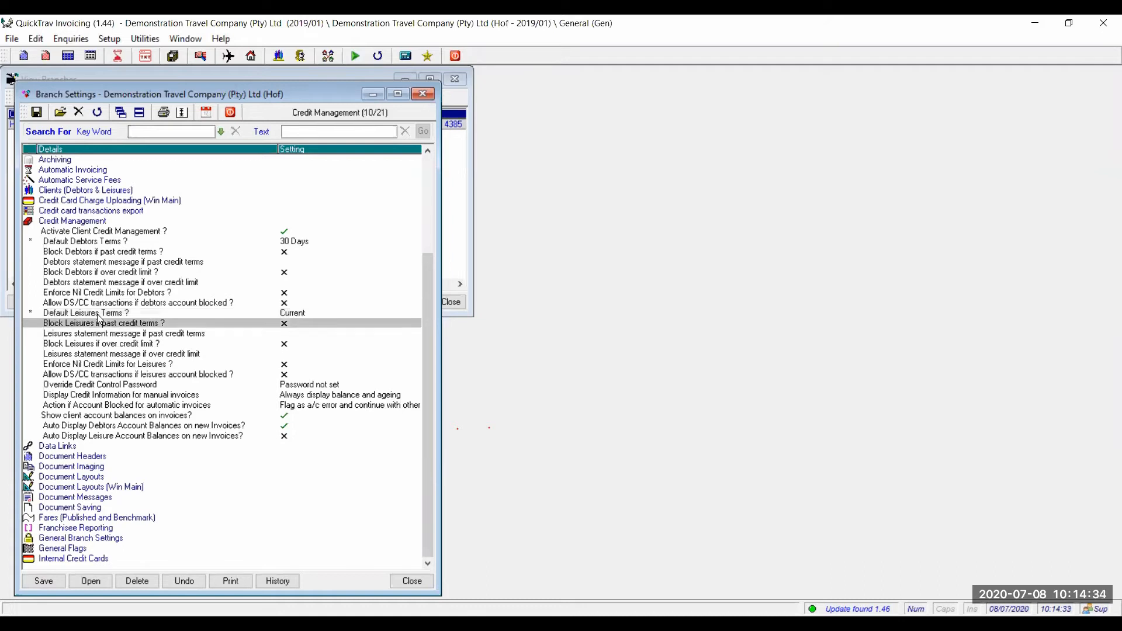
{"action": "key", "text": "Down"}
{"action": "key", "text": "Down"}
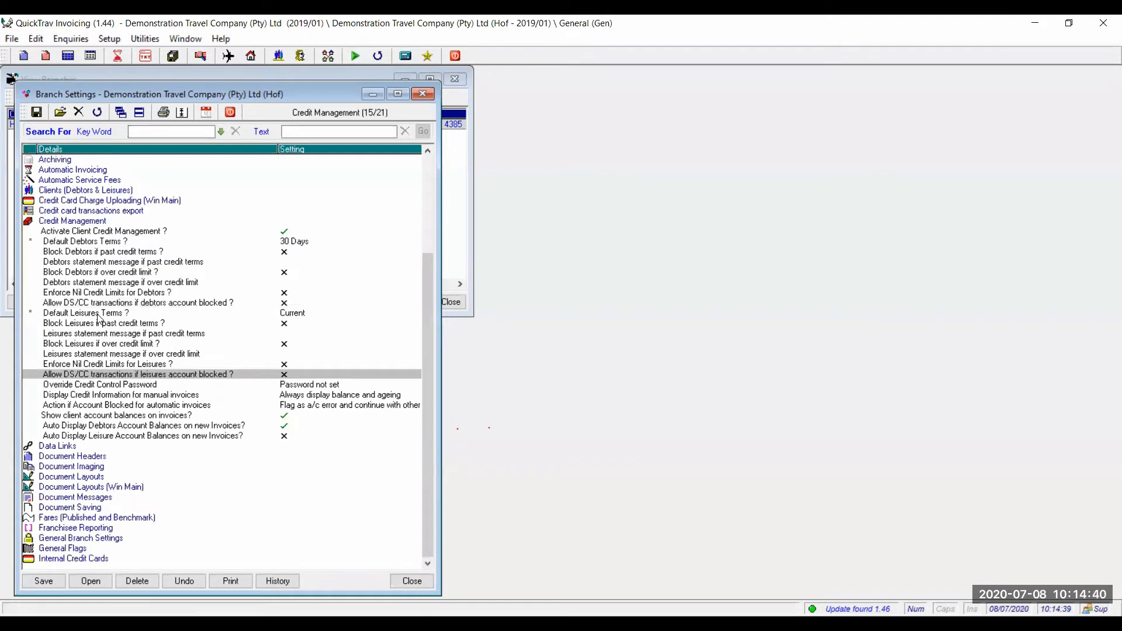
{"action": "key", "text": "Up"}
{"action": "key", "text": "Up"}
{"action": "key", "text": "Up"}
{"action": "key", "text": "Up"}
{"action": "key", "text": "Up"}
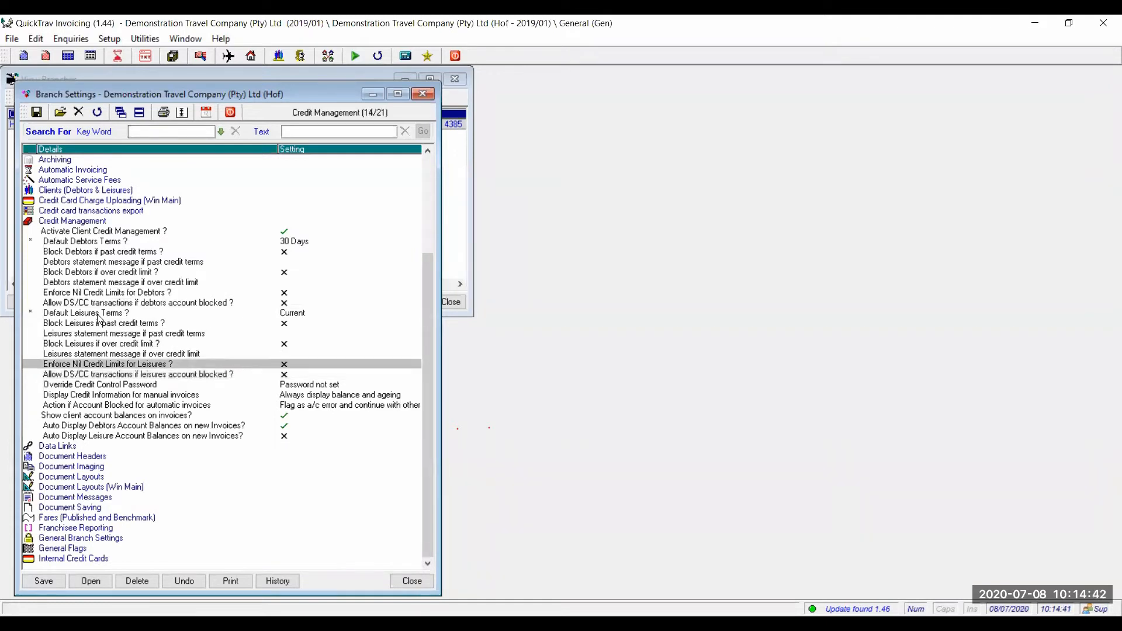
{"action": "key", "text": "Up"}
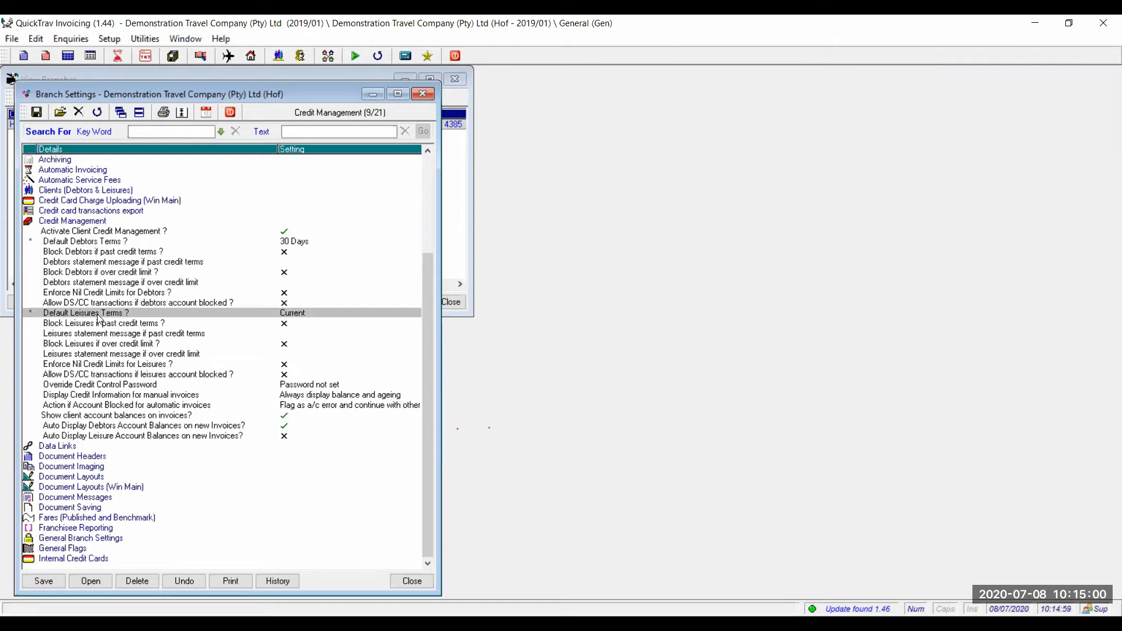
{"action": "key", "text": "Down"}
{"action": "key", "text": "Down"}
{"action": "key", "text": "Down"}
{"action": "key", "text": "Down"}
{"action": "key", "text": "Down"}
{"action": "key", "text": "Down"}
{"action": "key", "text": "Down"}
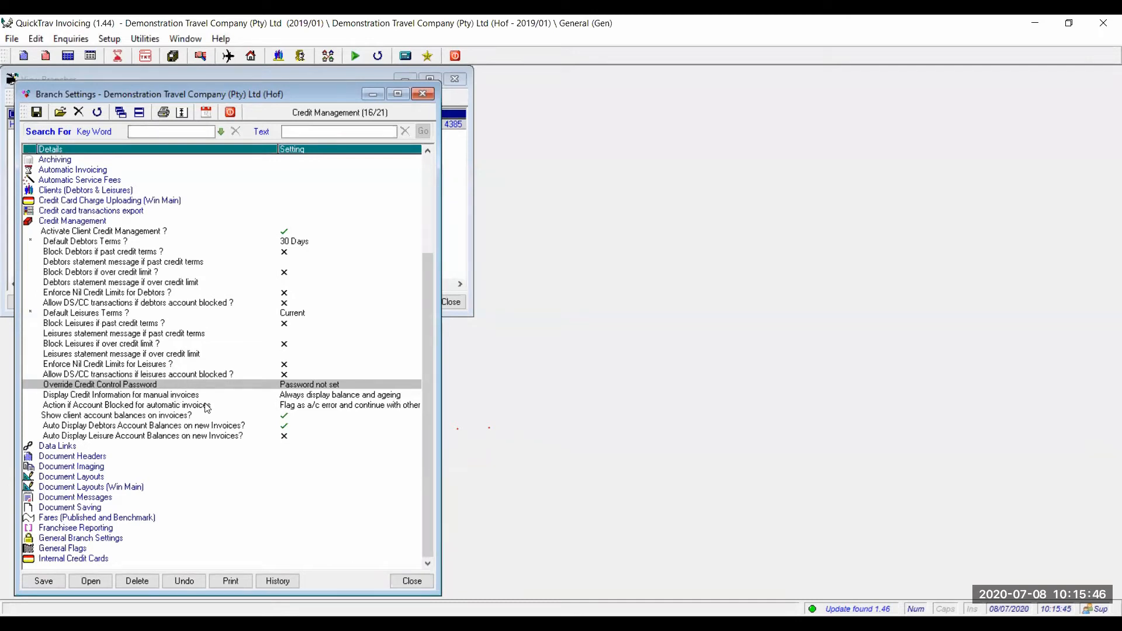
- Review the invoice credit display and blocked-account settings, save the branch settings and close the branches list
{"action": "left_click", "coordinate": [156, 396]}
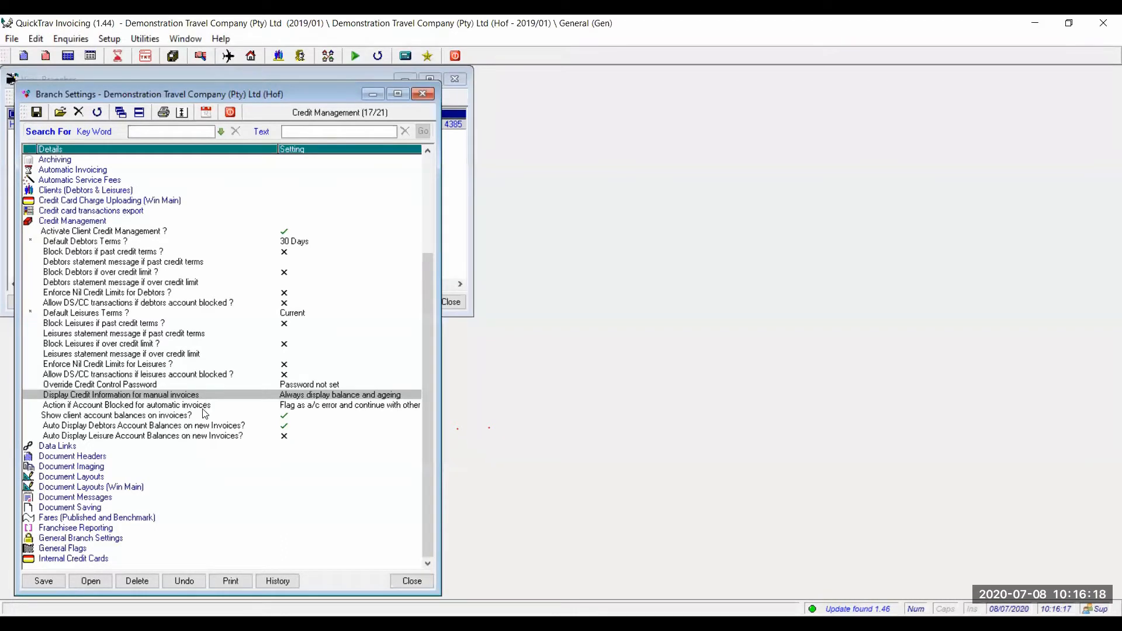
{"action": "left_click", "coordinate": [176, 405]}
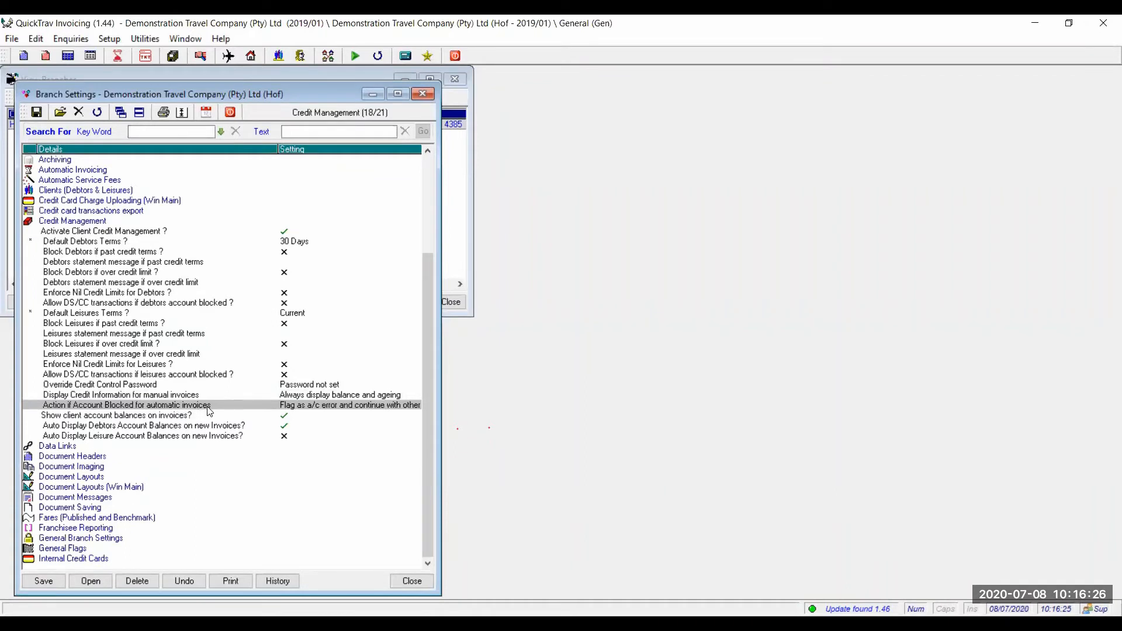
{"action": "left_click", "coordinate": [175, 417]}
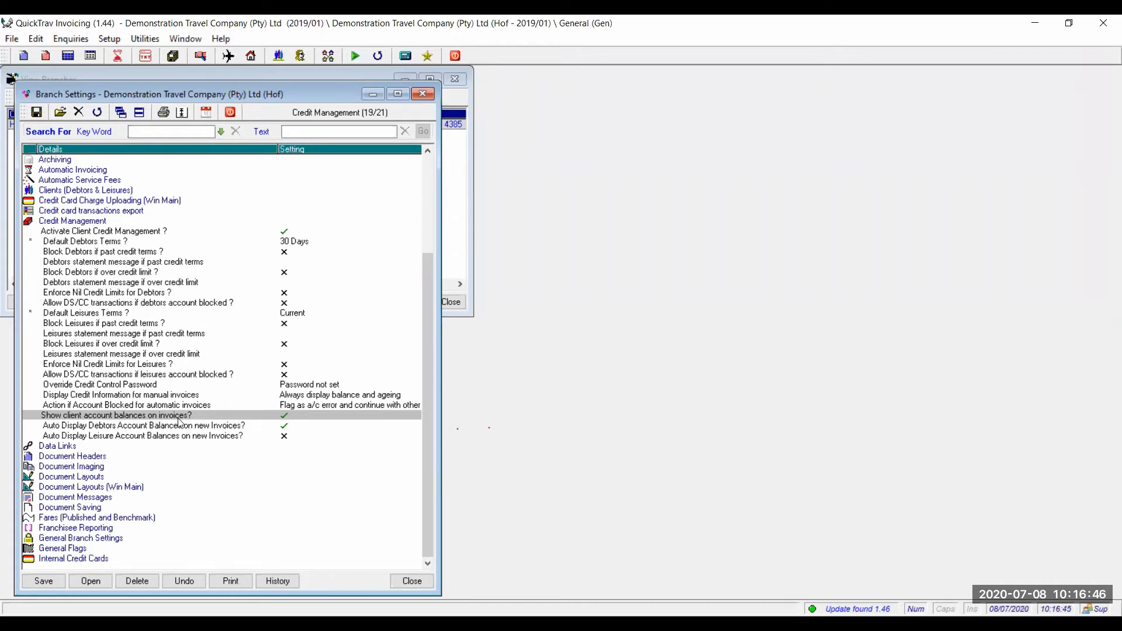
{"action": "left_click", "coordinate": [214, 426]}
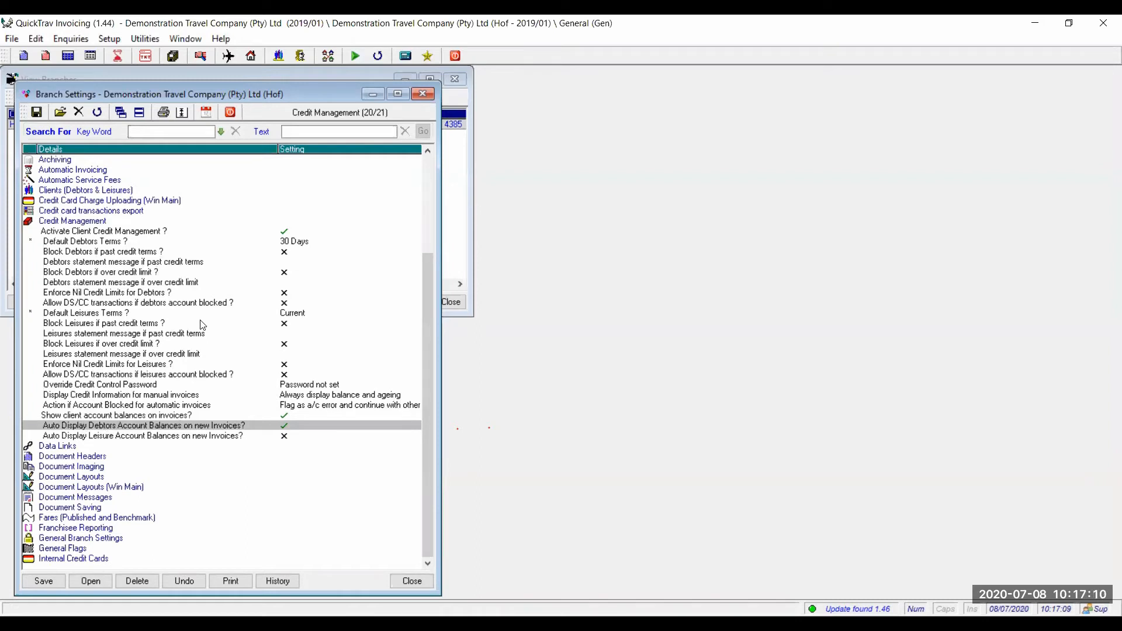
{"action": "left_click", "coordinate": [41, 586]}
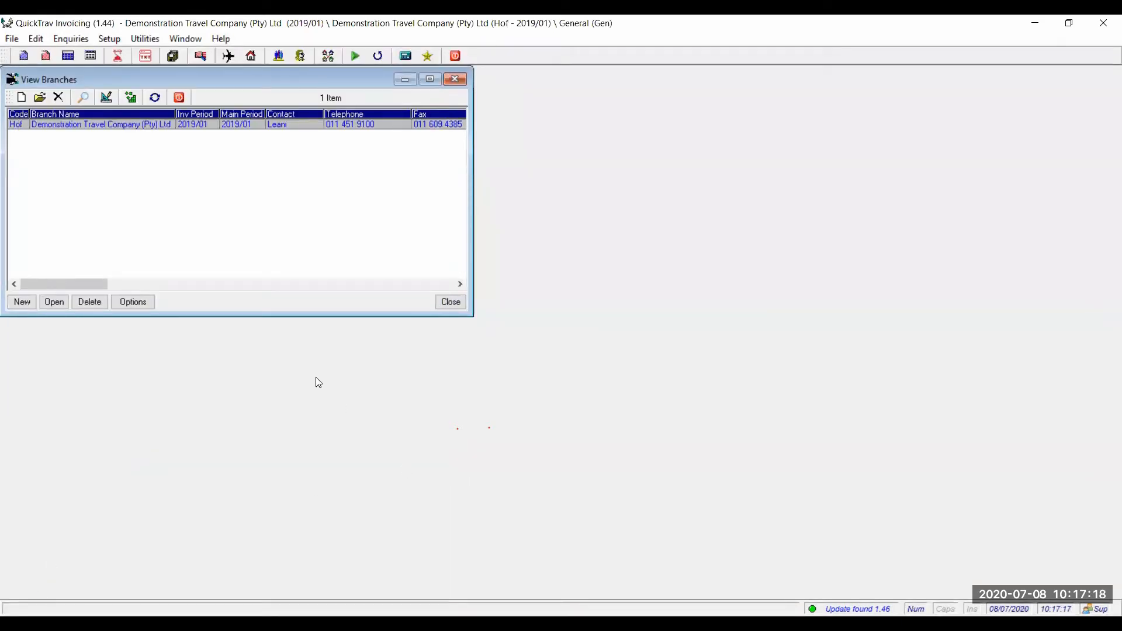
{"action": "left_click", "coordinate": [455, 79]}
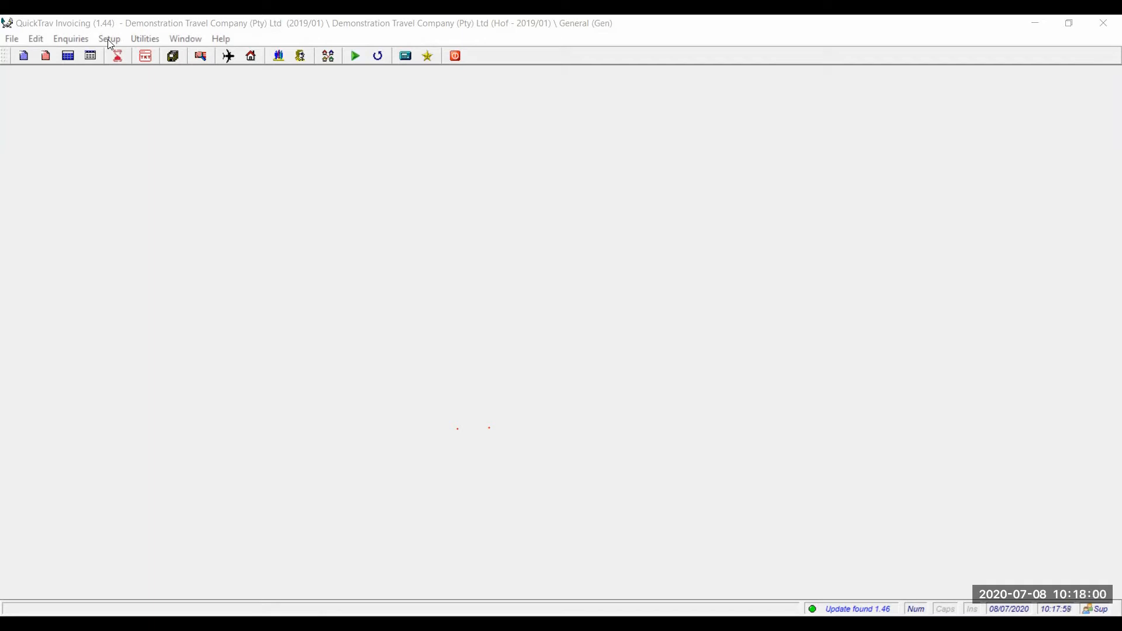
- Open the corporate clients list, view the Abc Construction record and close it without saving
{"action": "left_click", "coordinate": [279, 56]}
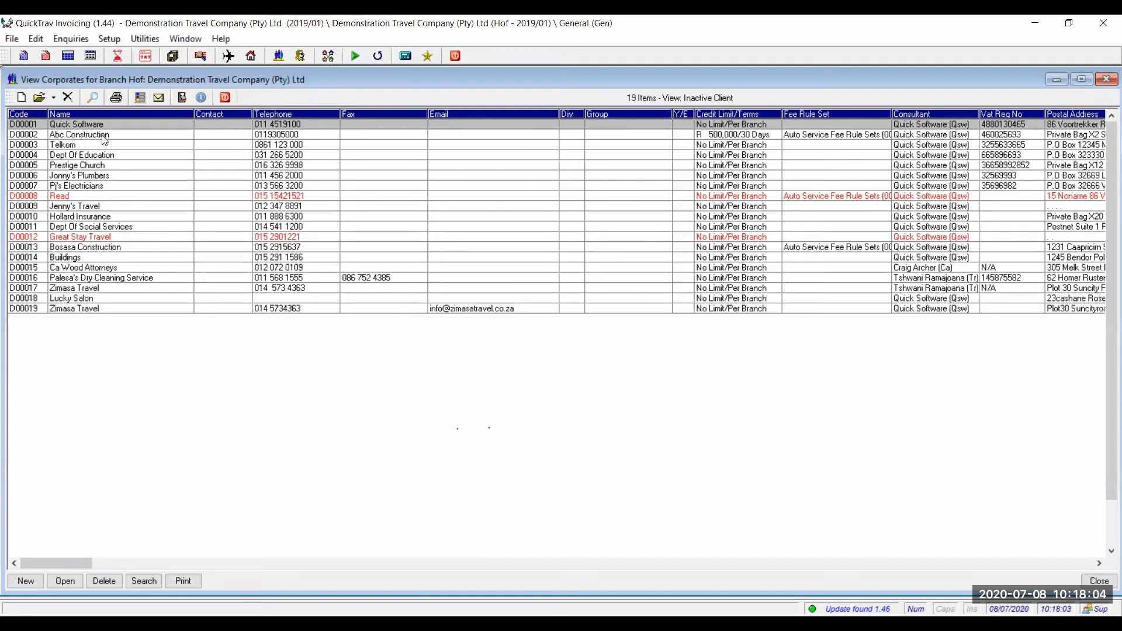
{"action": "left_click", "coordinate": [104, 138]}
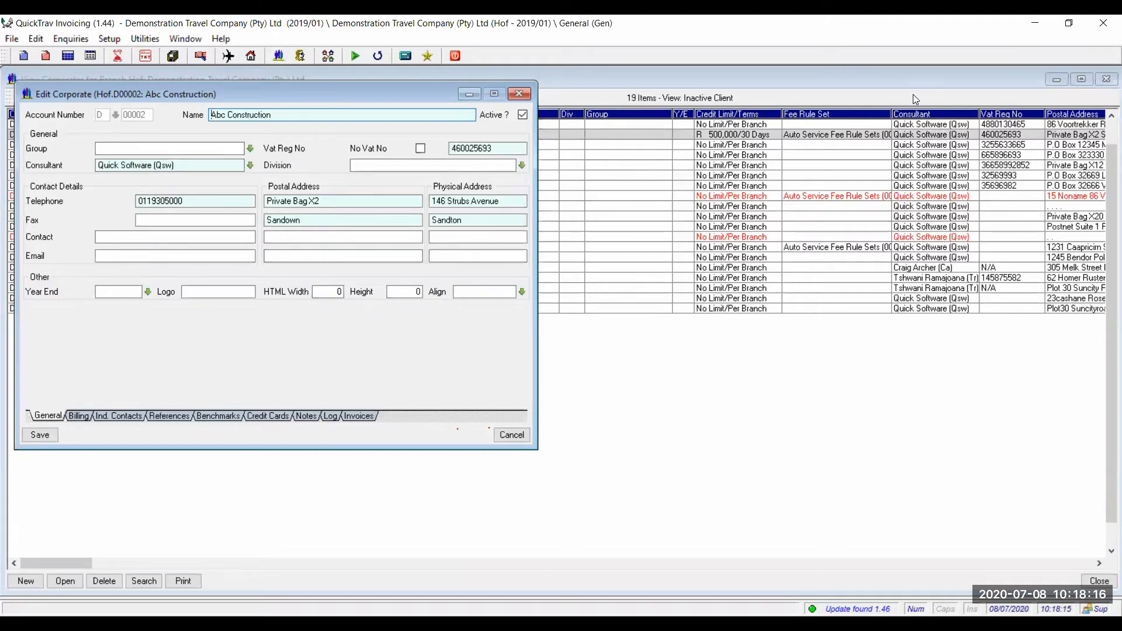
{"action": "left_click", "coordinate": [520, 94]}
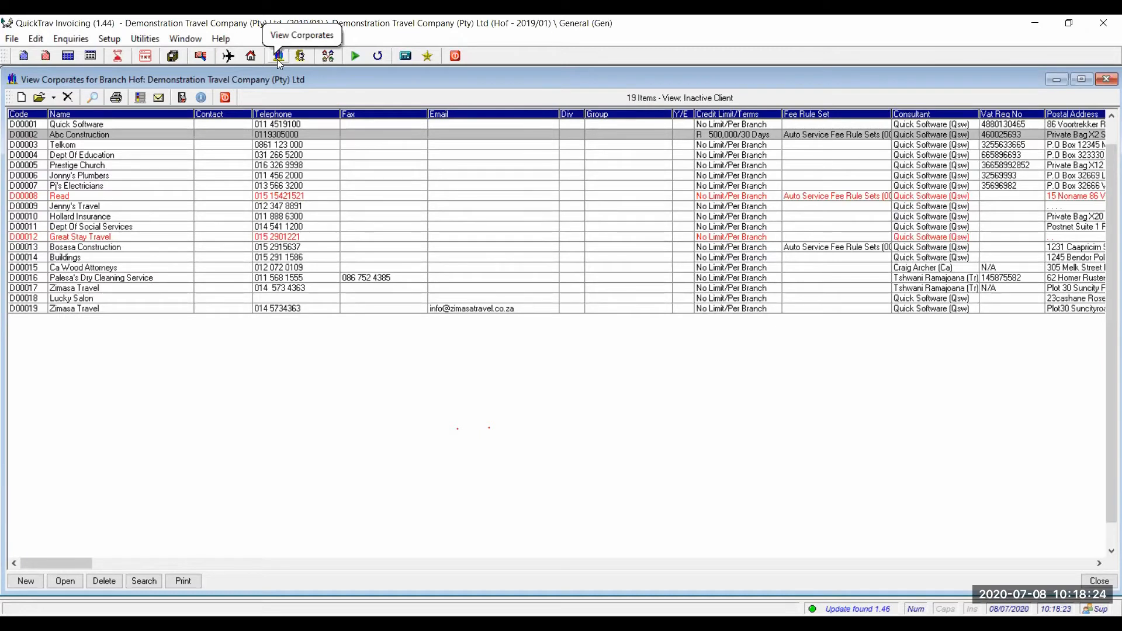
- Open the Abc Construction corporate record and display its billing settings
{"action": "left_click", "coordinate": [109, 39]}
{"action": "mouse_move", "coordinate": [143, 94]}
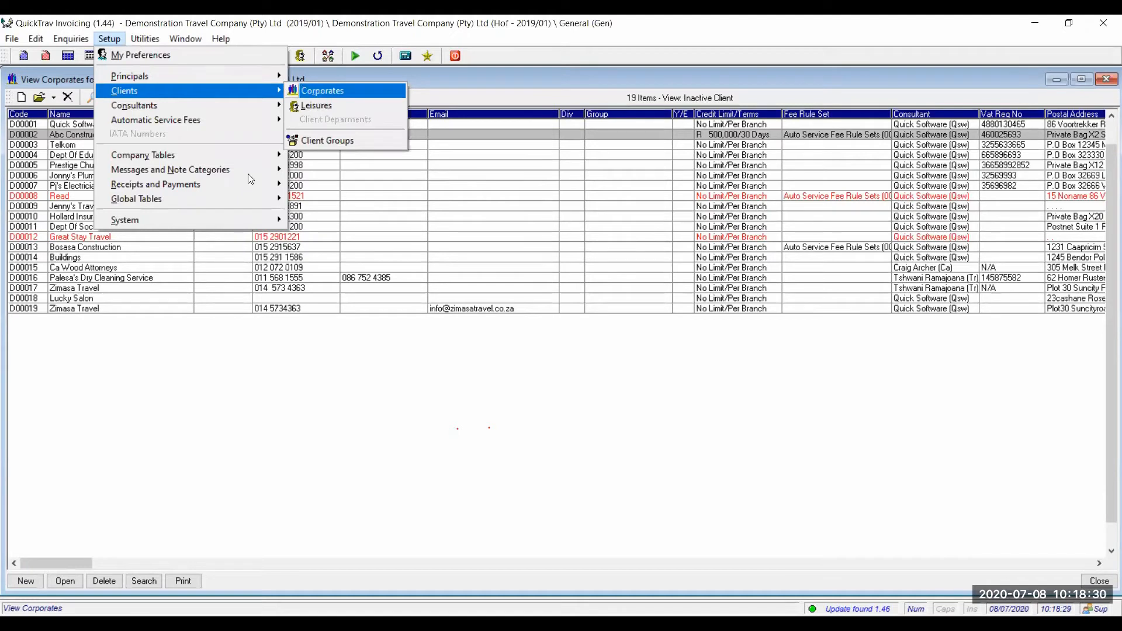
{"action": "left_click", "coordinate": [62, 140]}
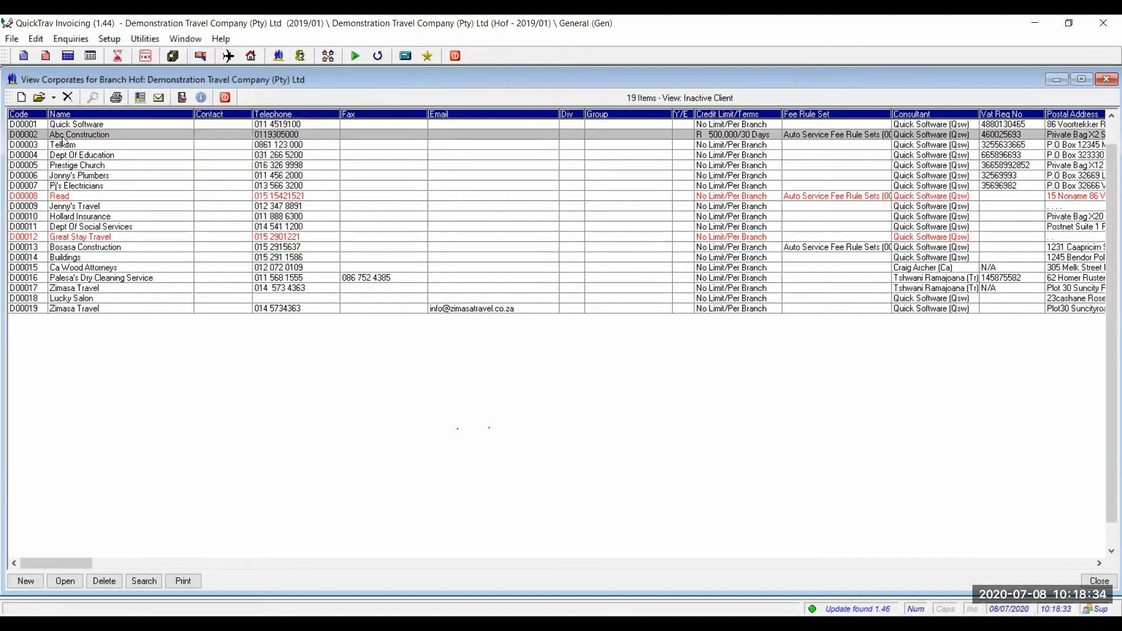
{"action": "double_click", "coordinate": [62, 137]}
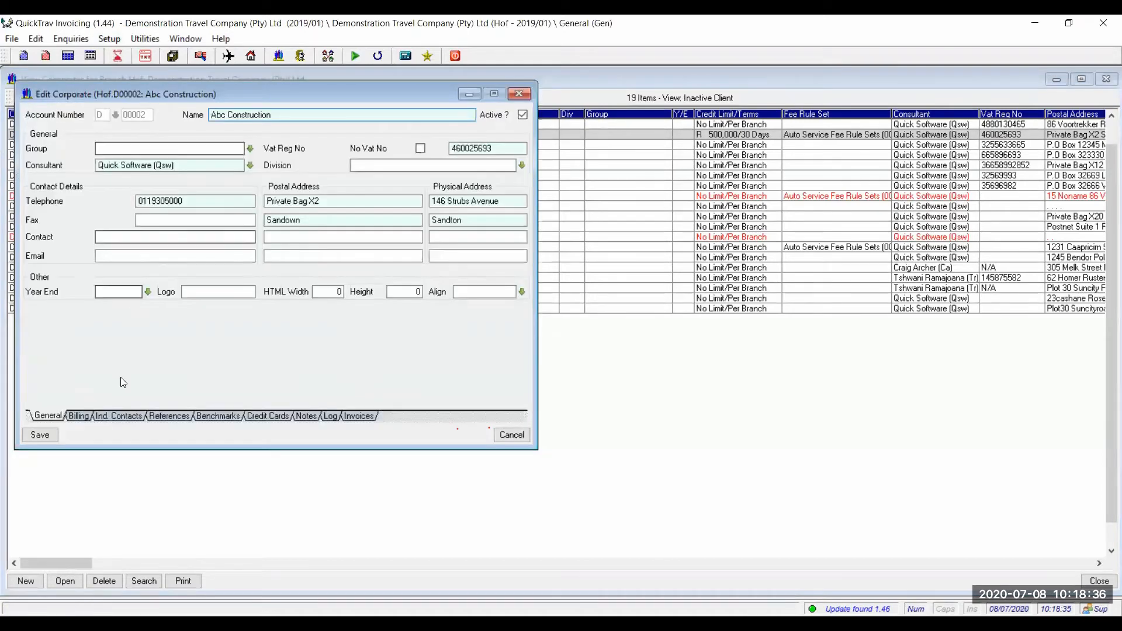
{"action": "left_click", "coordinate": [79, 416]}
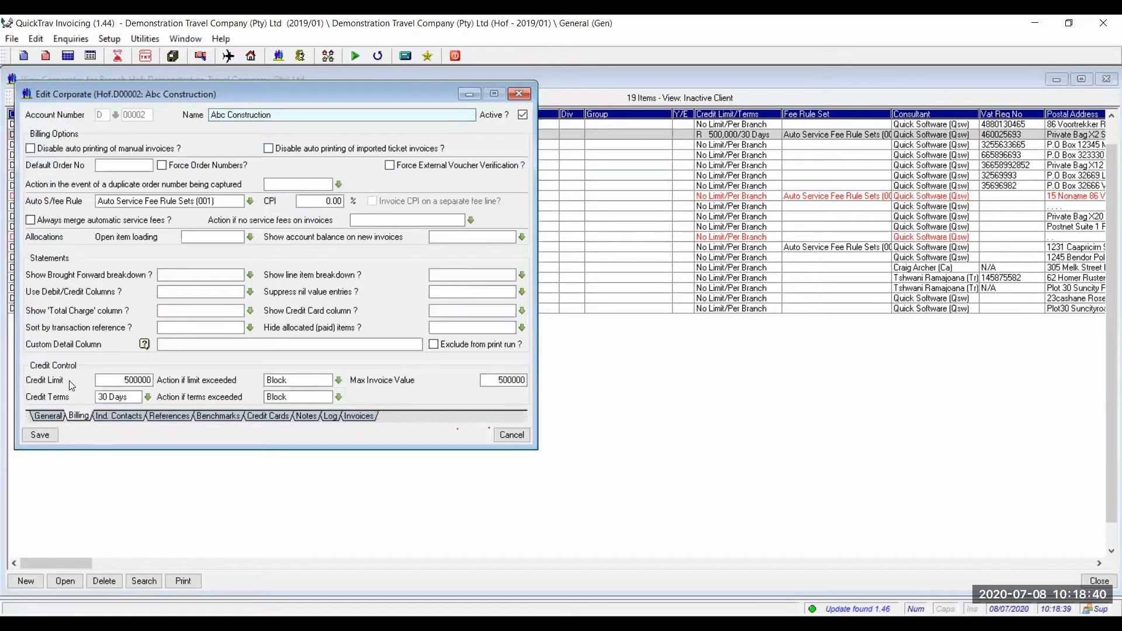
- Set Abc Construction's credit terms to 30 Days in the credit control settings
{"action": "left_click", "coordinate": [112, 380]}
{"action": "left_click", "coordinate": [148, 397]}
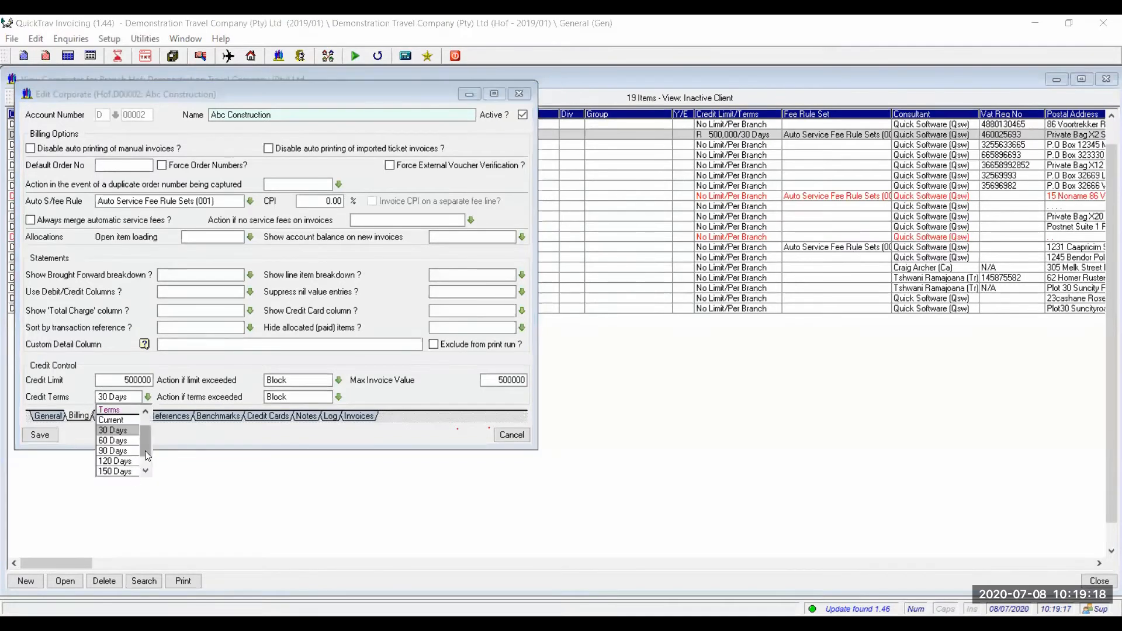
{"action": "left_click_drag", "start_coordinate": [143, 449], "coordinate": [142, 471]}
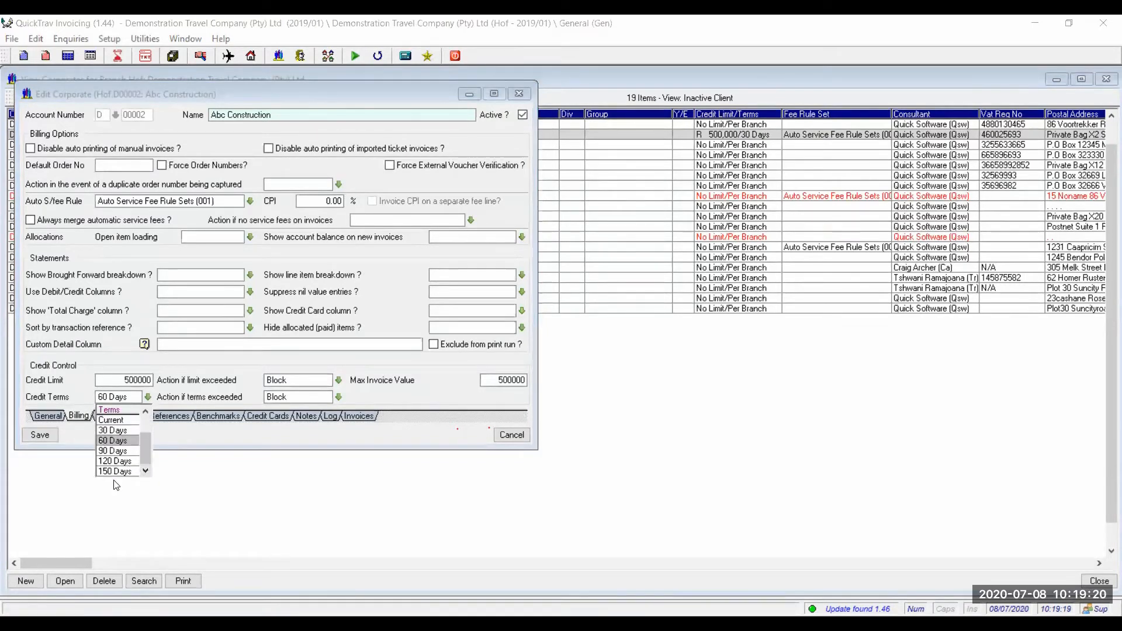
{"action": "left_click", "coordinate": [120, 431]}
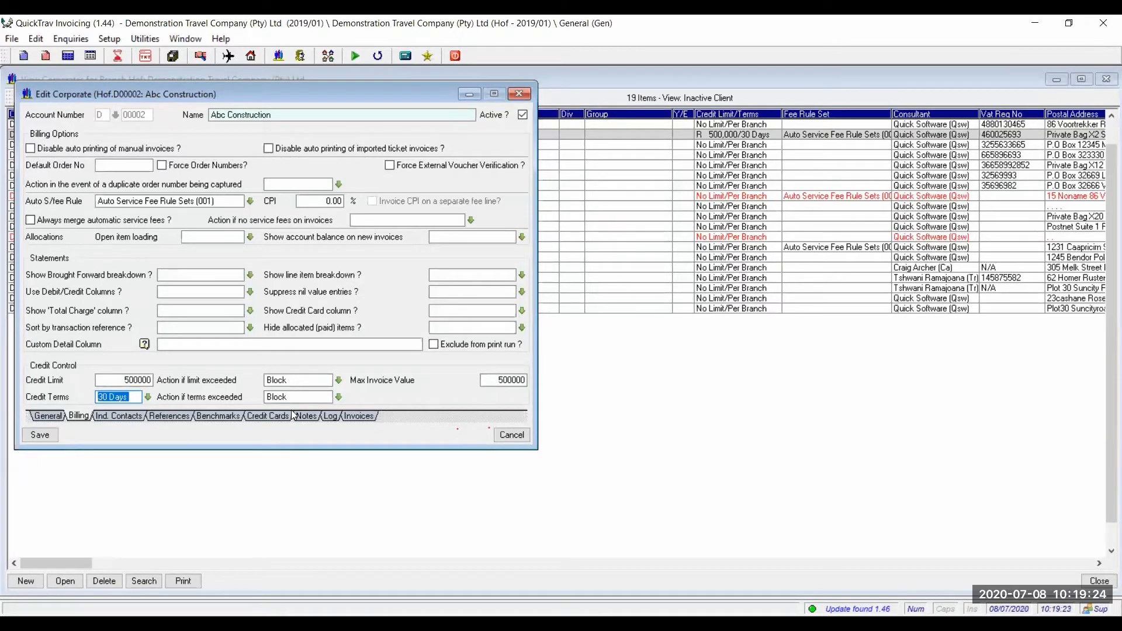
- Choose Block as the action if the credit limit is exceeded, save the record and close the corporates list
{"action": "left_click", "coordinate": [339, 381]}
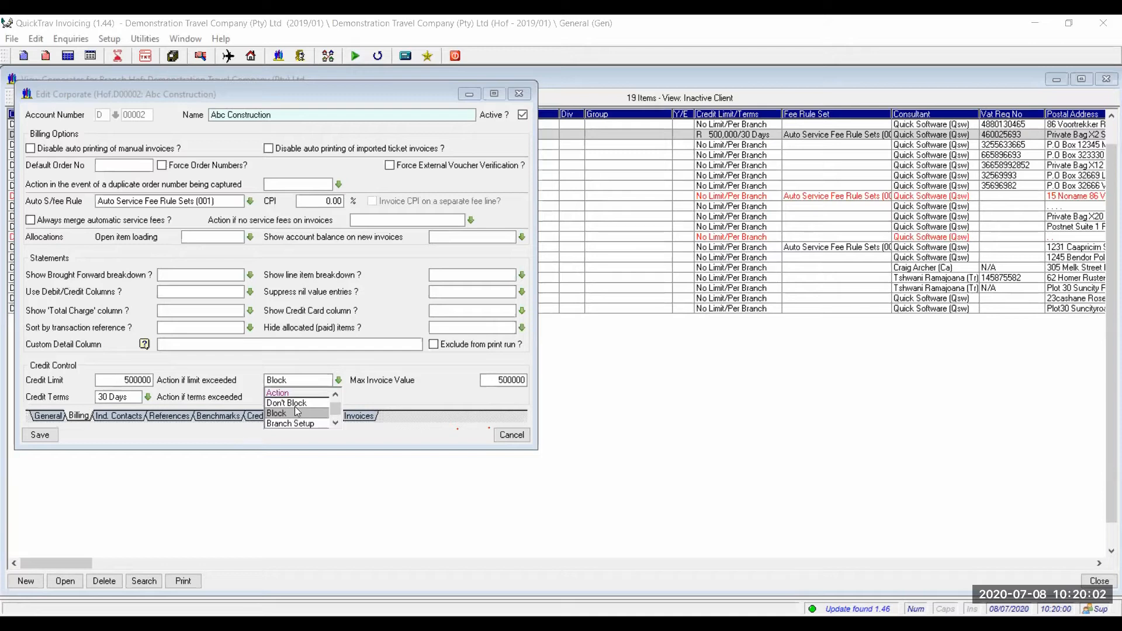
{"action": "left_click", "coordinate": [292, 412]}
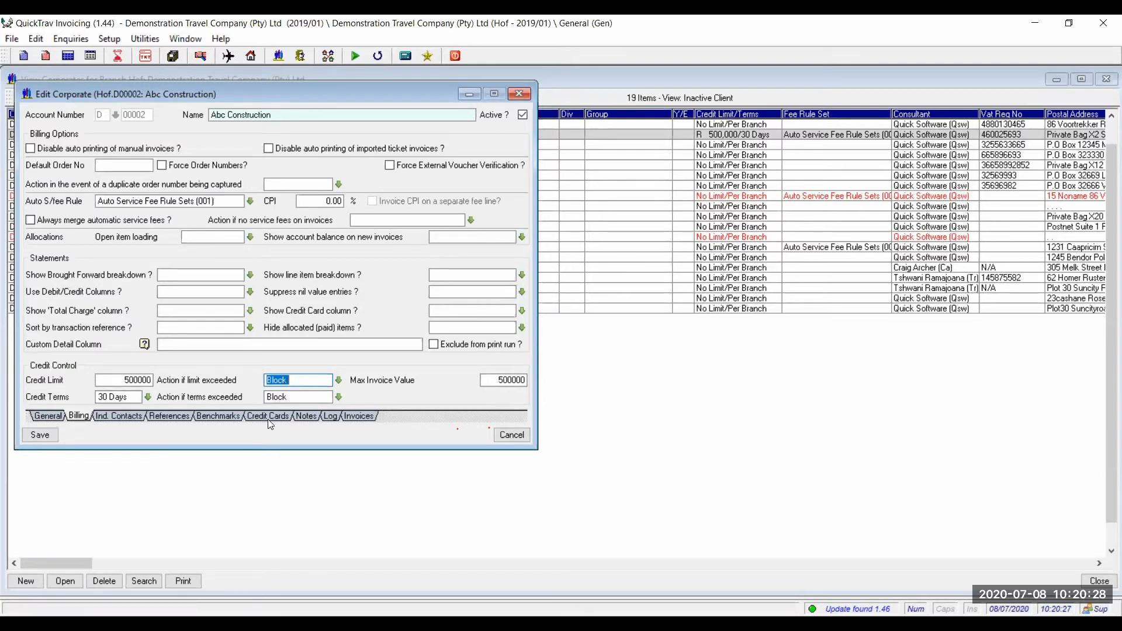
{"action": "left_click", "coordinate": [37, 438]}
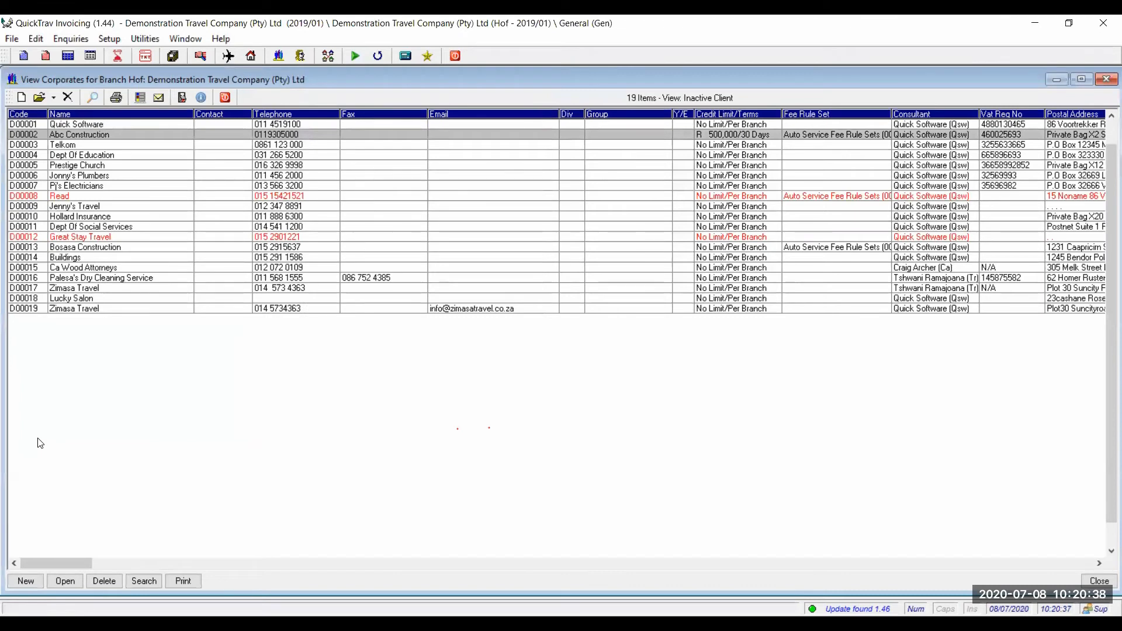
{"action": "left_click", "coordinate": [225, 99]}
- Start a new invoice for client Abc Construction and close it without saving
{"action": "left_click", "coordinate": [21, 59]}
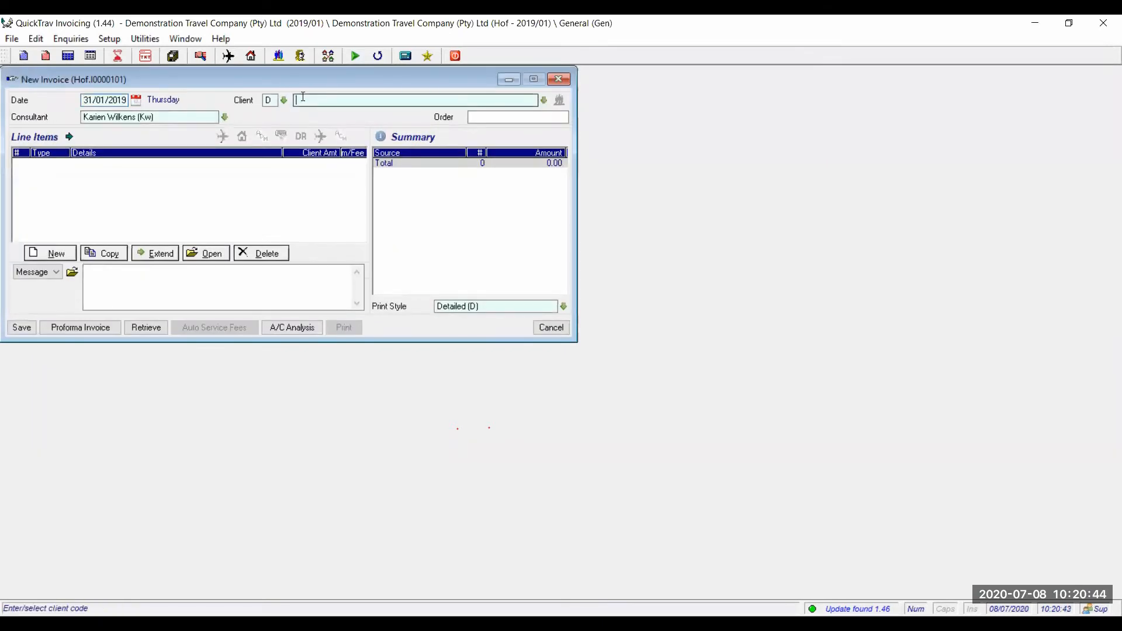
{"action": "type", "text": "abc"}
{"action": "key", "text": "Return"}
{"action": "key", "text": "Return"}
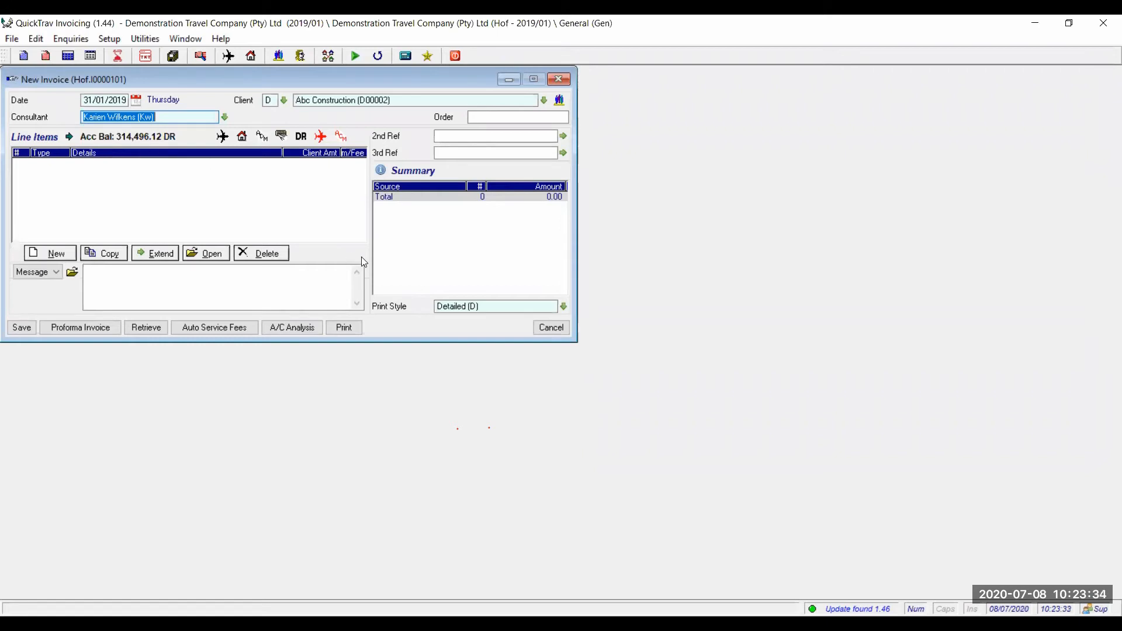
{"action": "left_click", "coordinate": [556, 83]}
- Copy the Zimasa Travel invoice dated 17/01/2019 into a new credit note and change its client to Abc Construction
{"action": "left_click", "coordinate": [212, 233]}
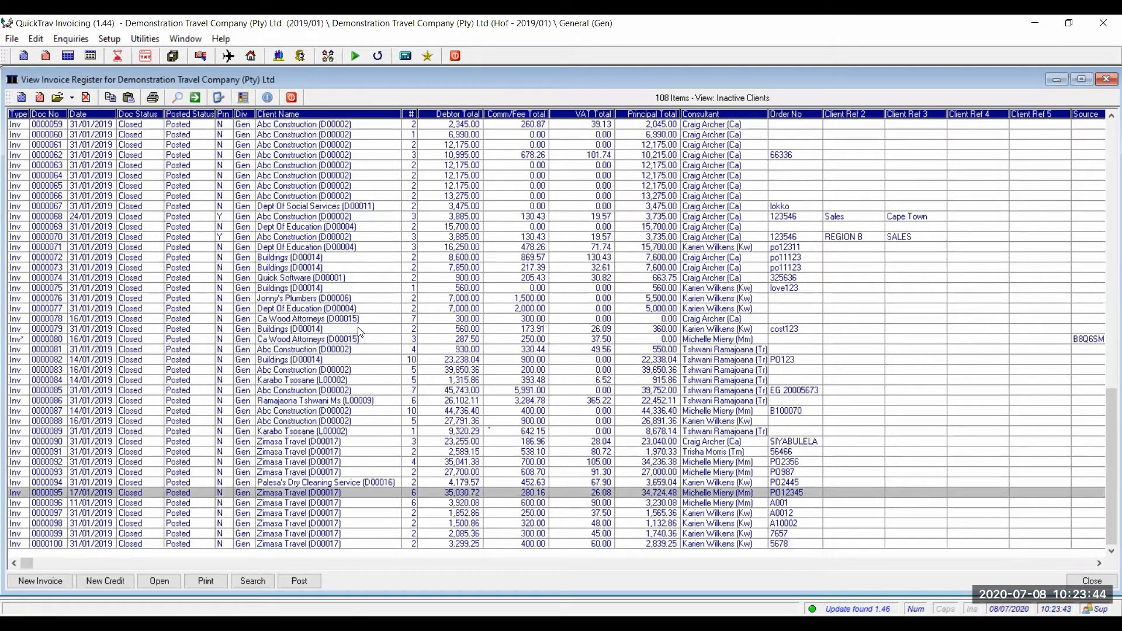
{"action": "left_click", "coordinate": [111, 98]}
{"action": "left_click", "coordinate": [130, 99]}
{"action": "left_click", "coordinate": [476, 368]}
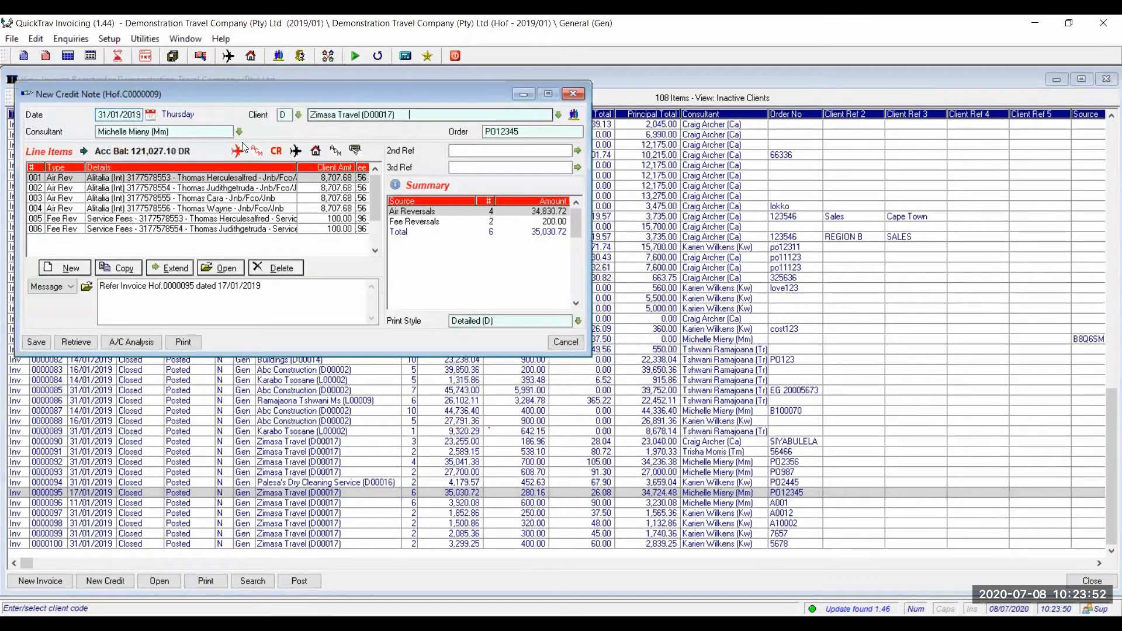
{"action": "type", "text": "abc"}
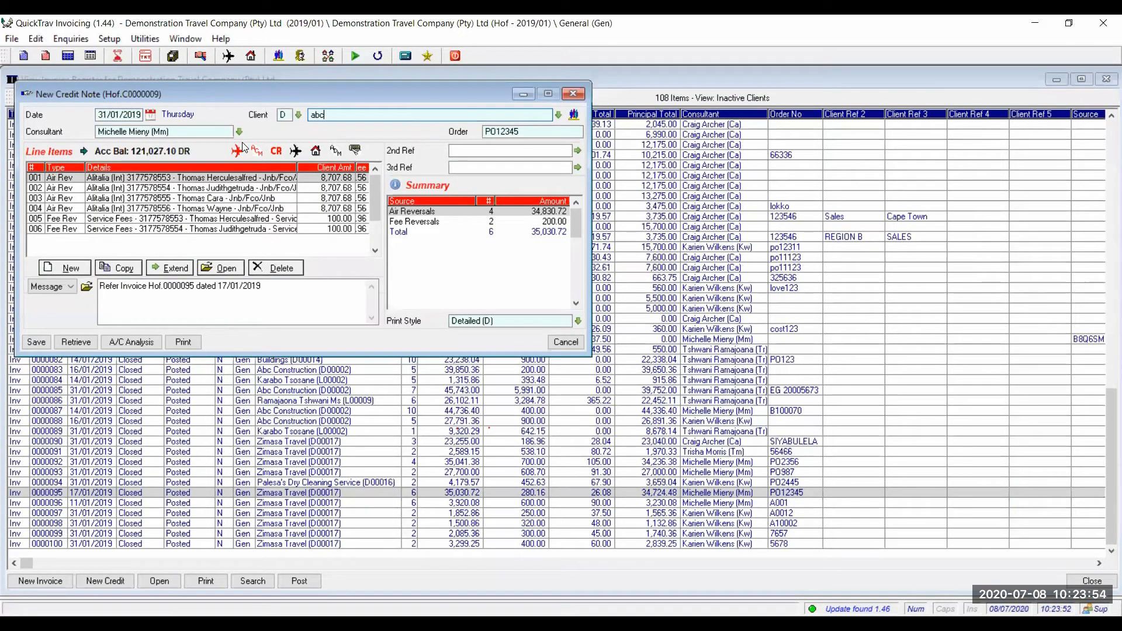
{"action": "key", "text": "Tab"}
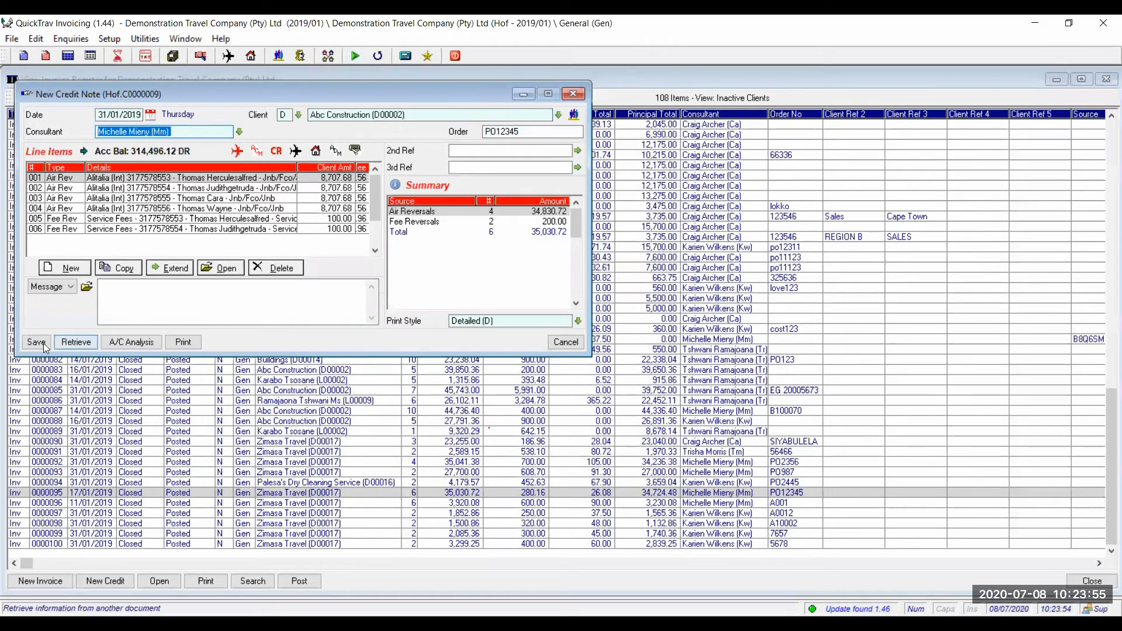
- Open the credit note's accounting analysis and examine the Credit Control balances, ageing and notes, including the credit terms note
{"action": "left_click", "coordinate": [134, 343]}
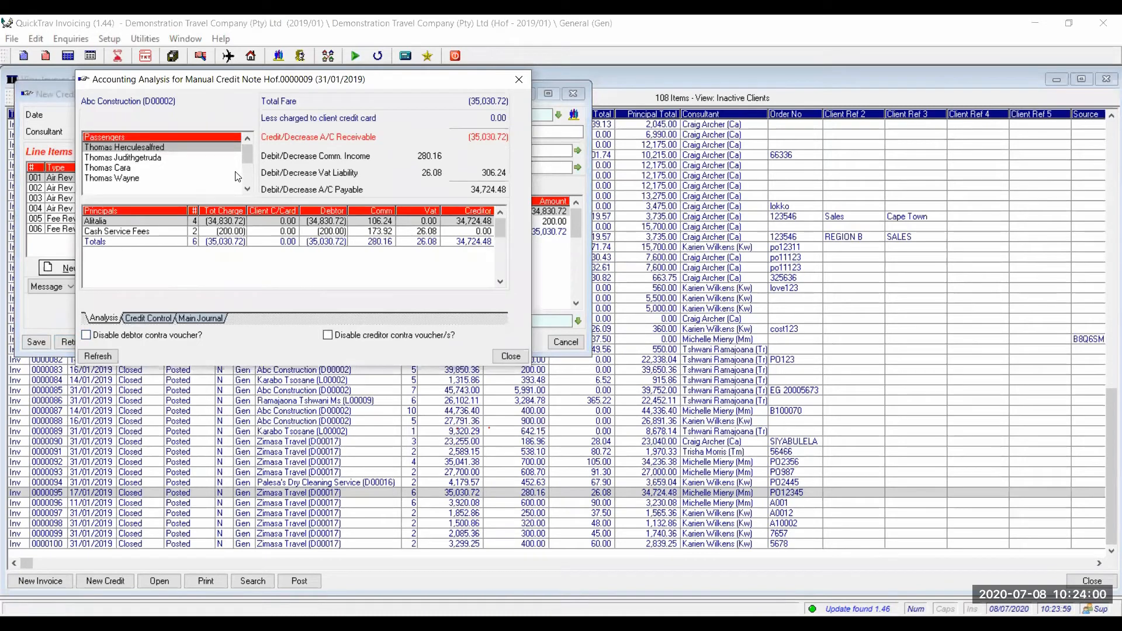
{"action": "left_click", "coordinate": [505, 355]}
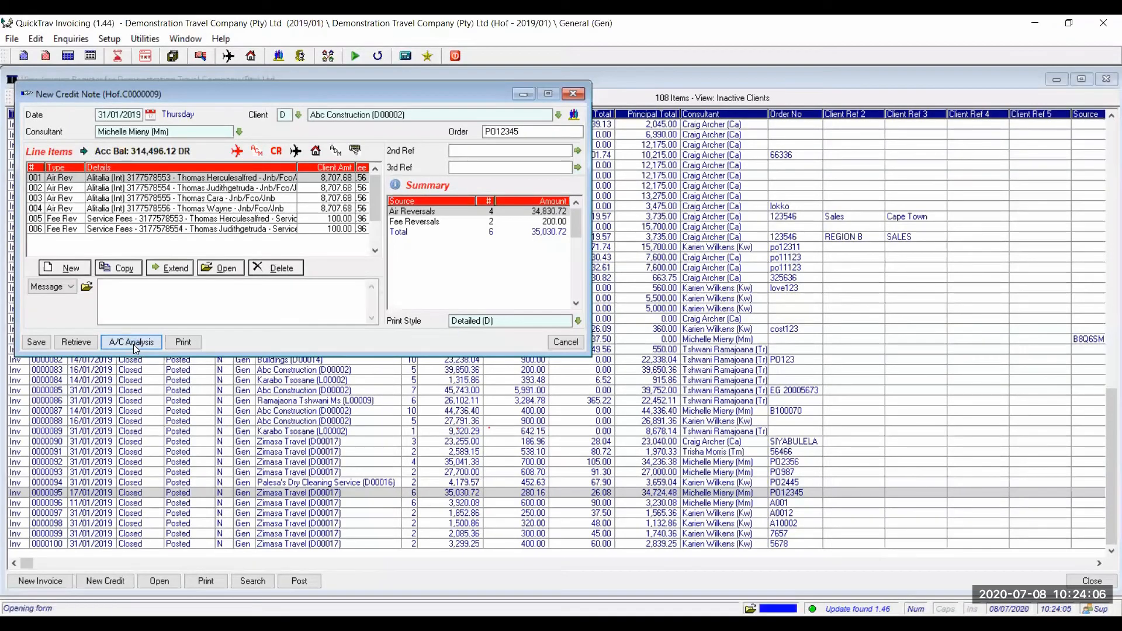
{"action": "left_click", "coordinate": [133, 343]}
{"action": "left_click", "coordinate": [149, 318]}
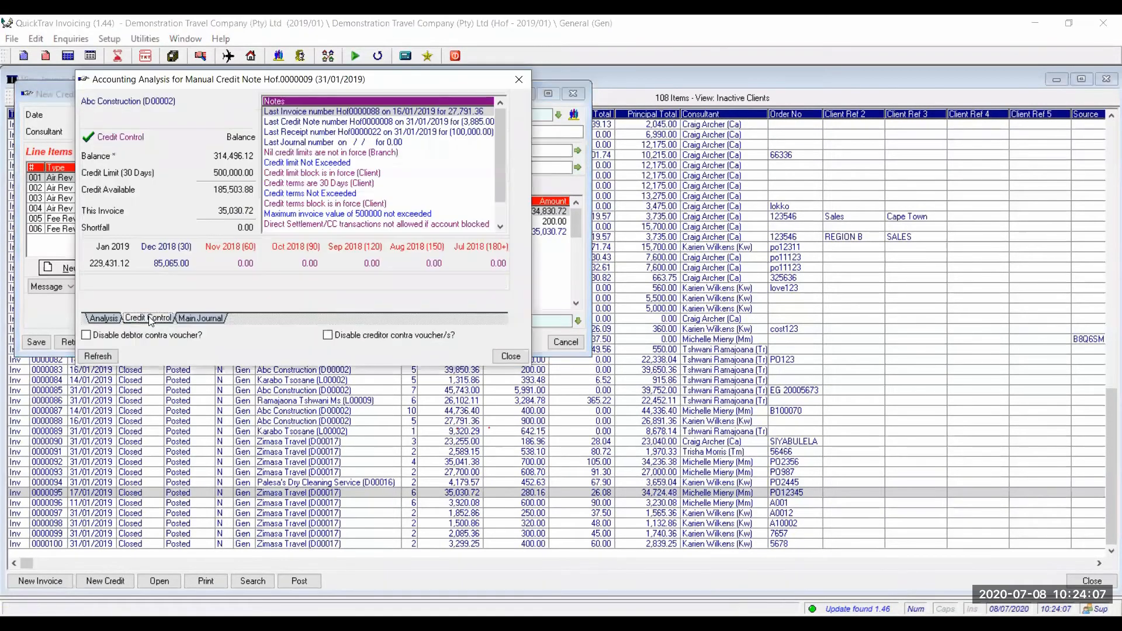
{"action": "double_click", "coordinate": [330, 194]}
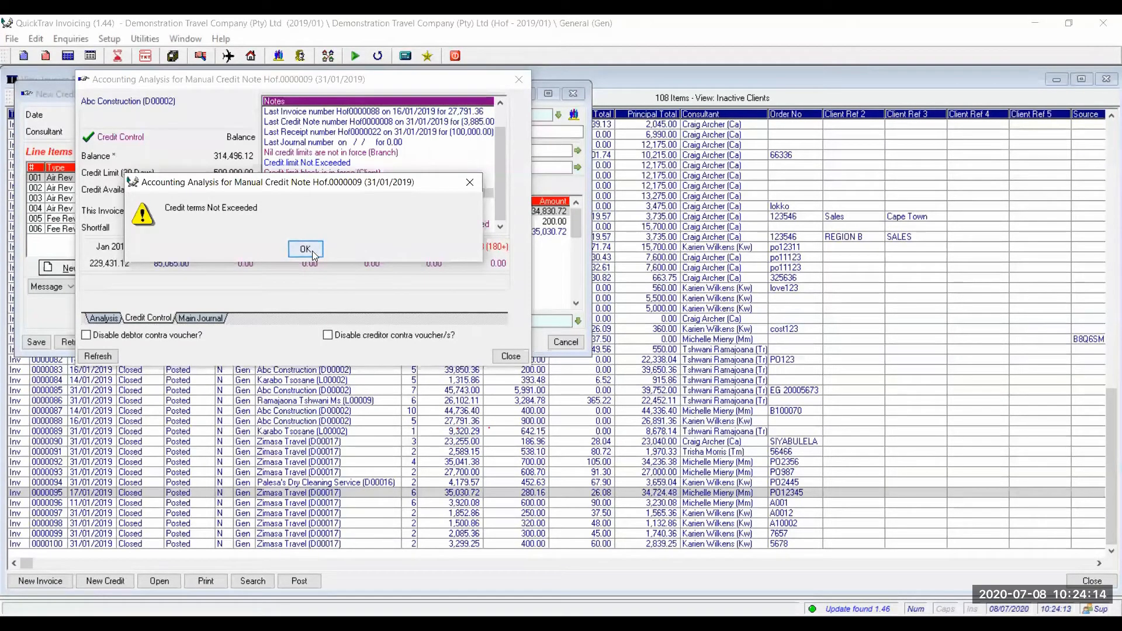
{"action": "left_click", "coordinate": [312, 250]}
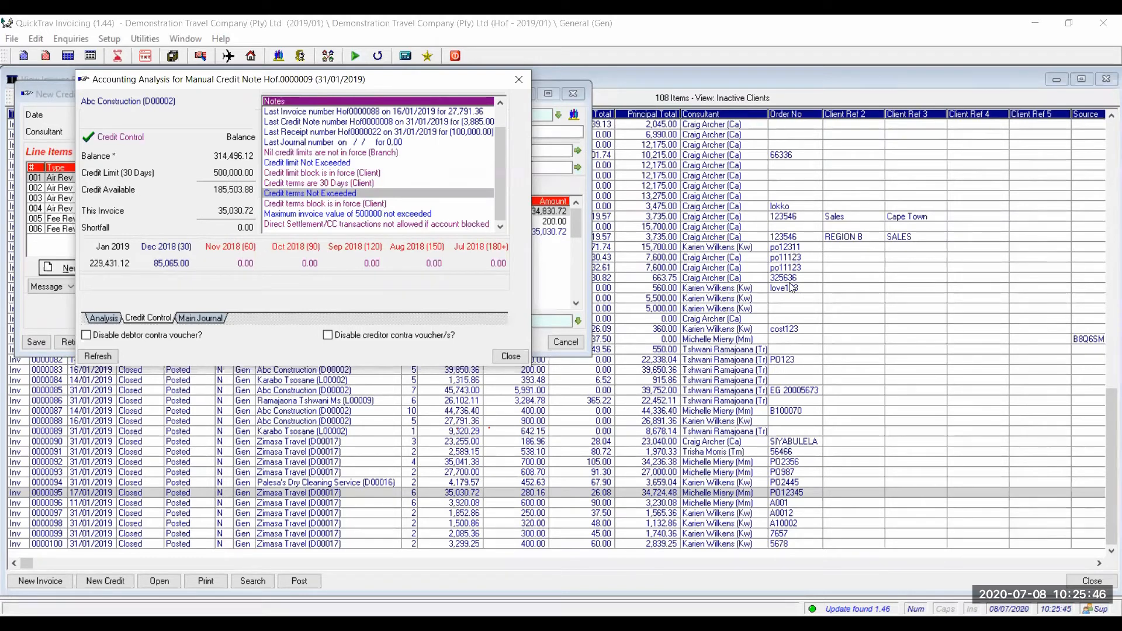
- Close the accounting analysis and discard the new credit note
{"action": "left_click", "coordinate": [614, 173]}
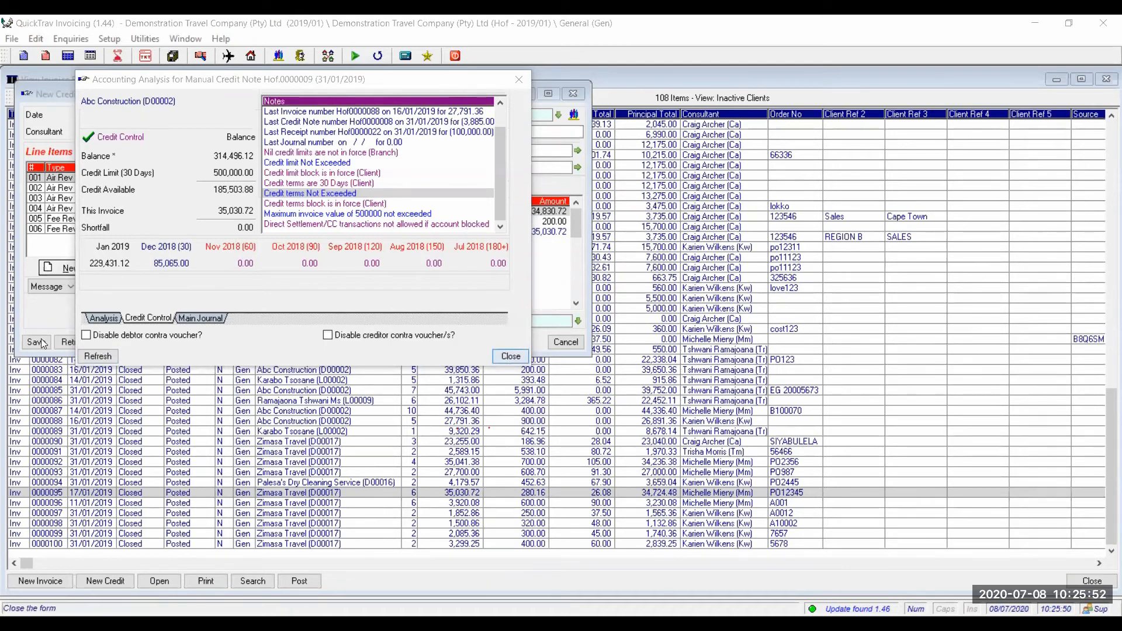
{"action": "left_click", "coordinate": [506, 357]}
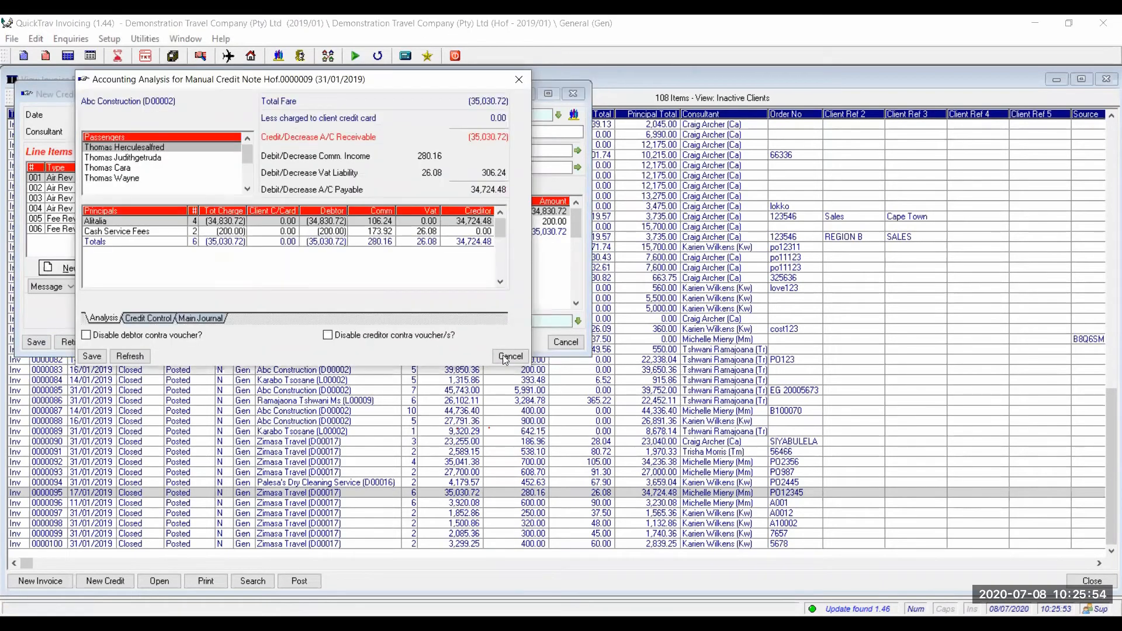
{"action": "left_click", "coordinate": [507, 358]}
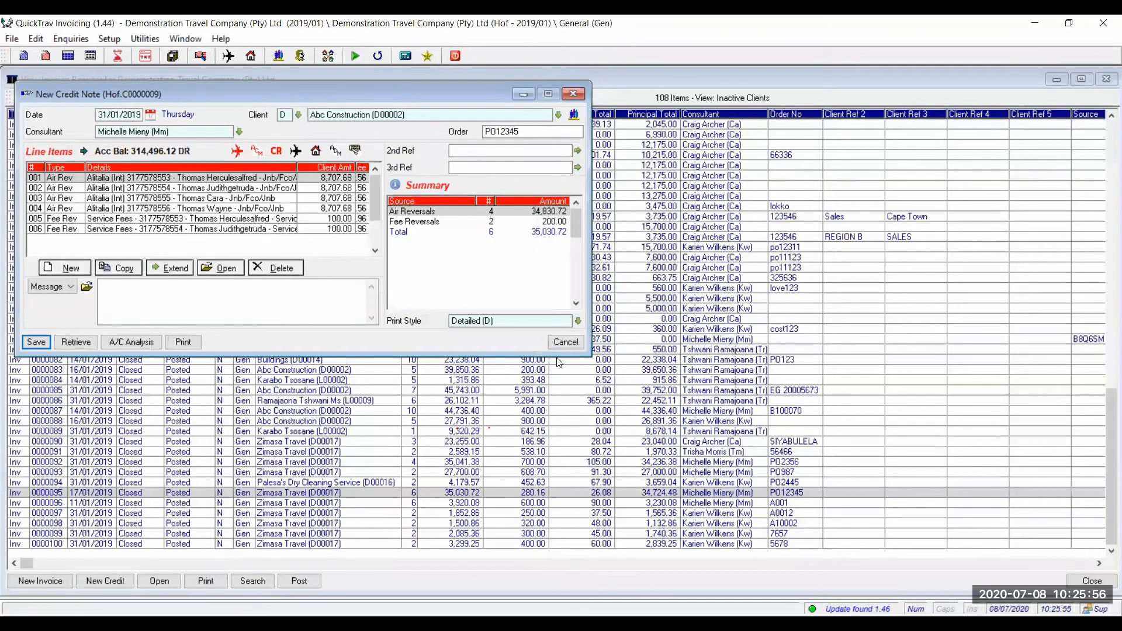
{"action": "left_click", "coordinate": [565, 342]}
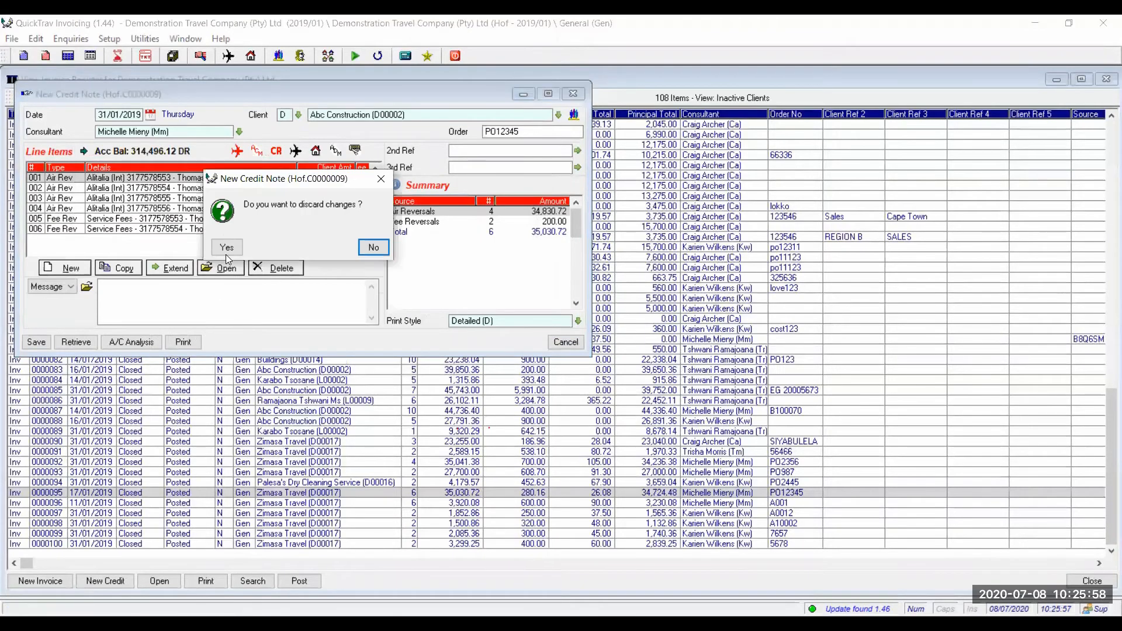
{"action": "left_click", "coordinate": [227, 247]}
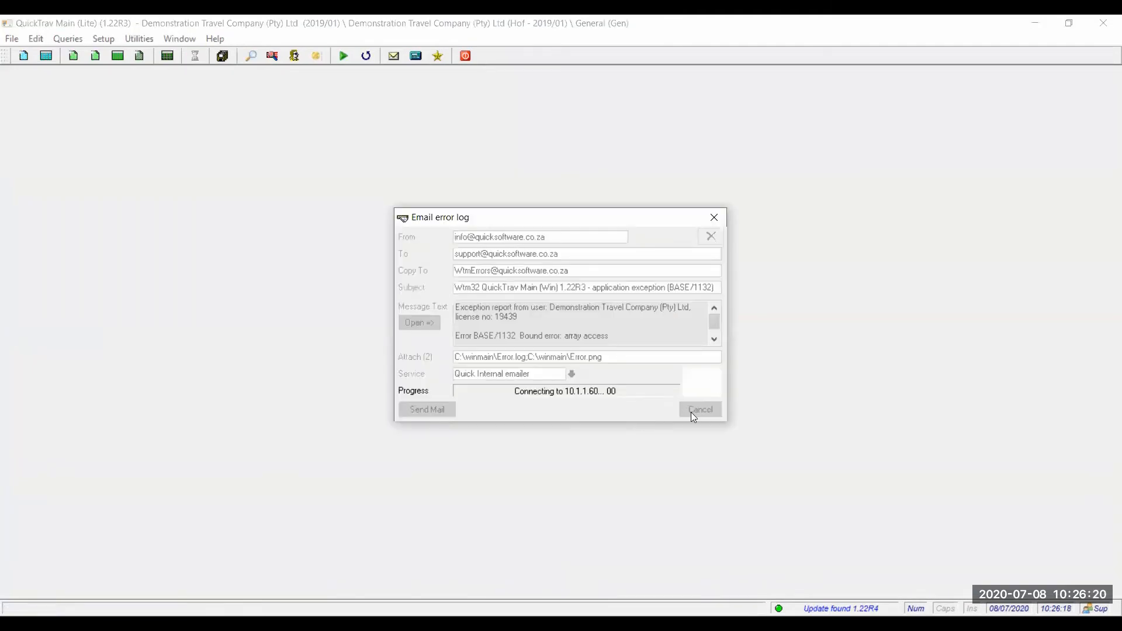
- Dismiss the error log e-mail in QuickTrav Main and open the Movement and Ageing account query
{"action": "left_click", "coordinate": [714, 219]}
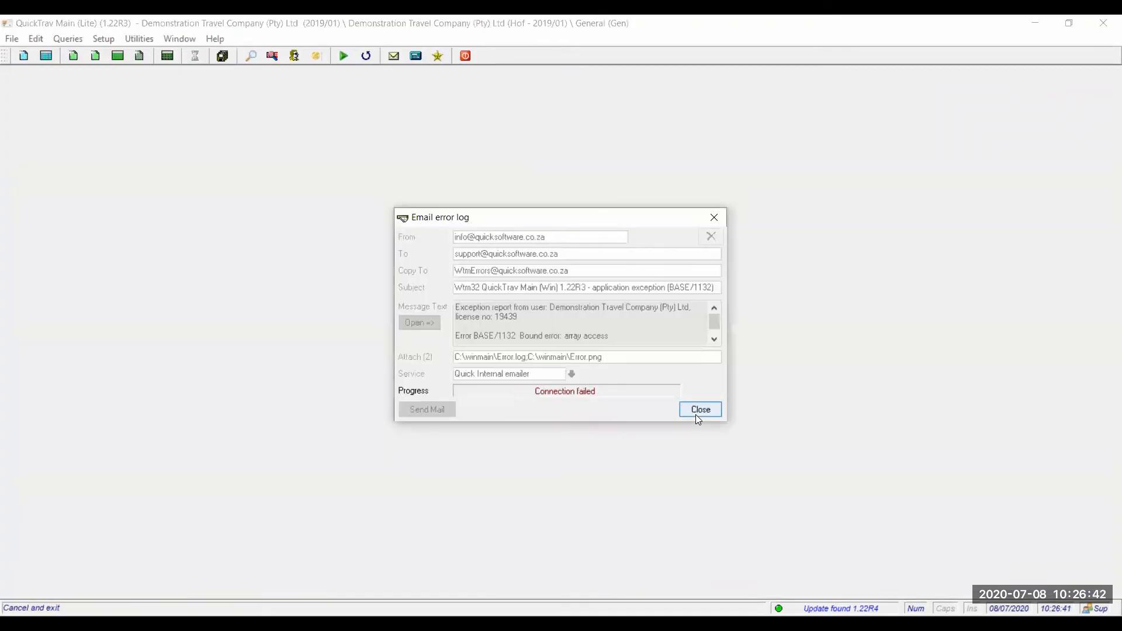
{"action": "left_click", "coordinate": [696, 415]}
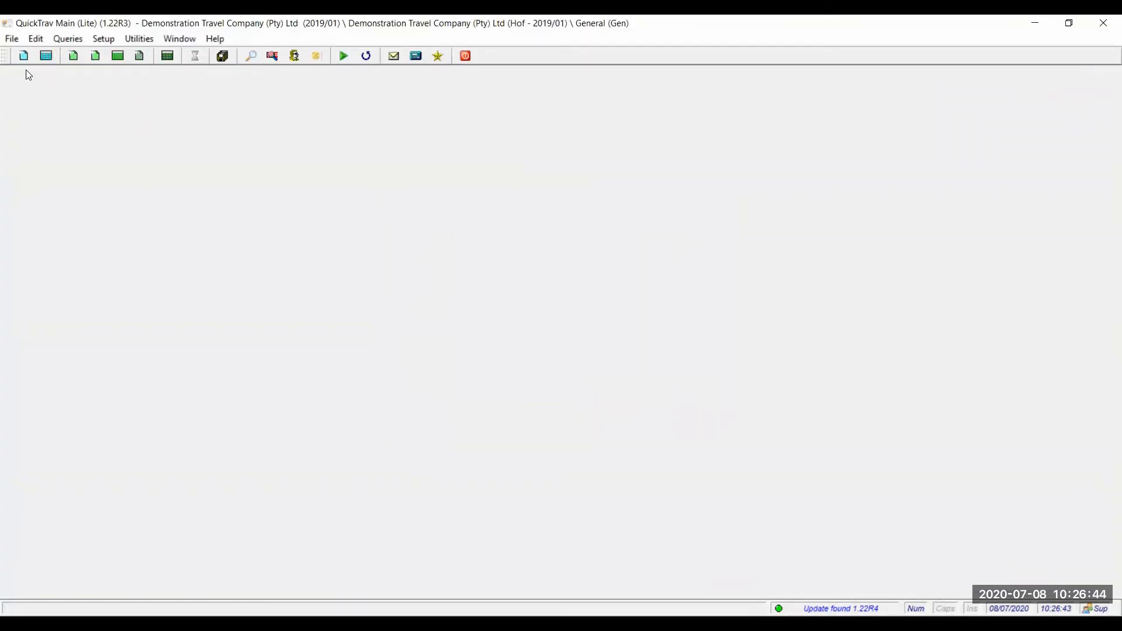
{"action": "left_click", "coordinate": [68, 39]}
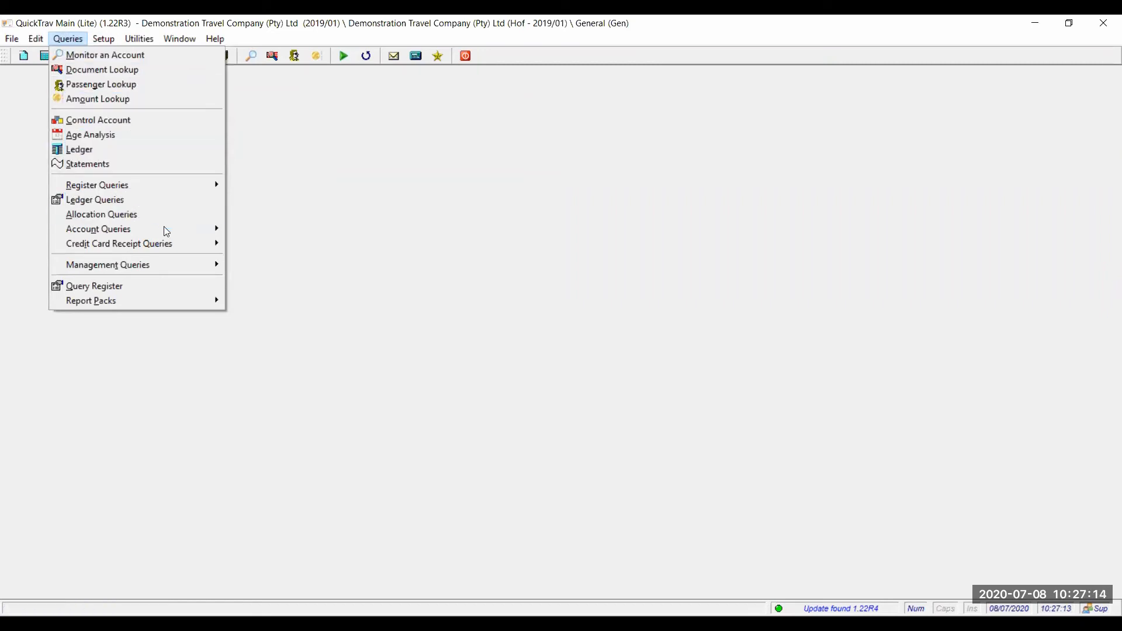
{"action": "mouse_move", "coordinate": [167, 232]}
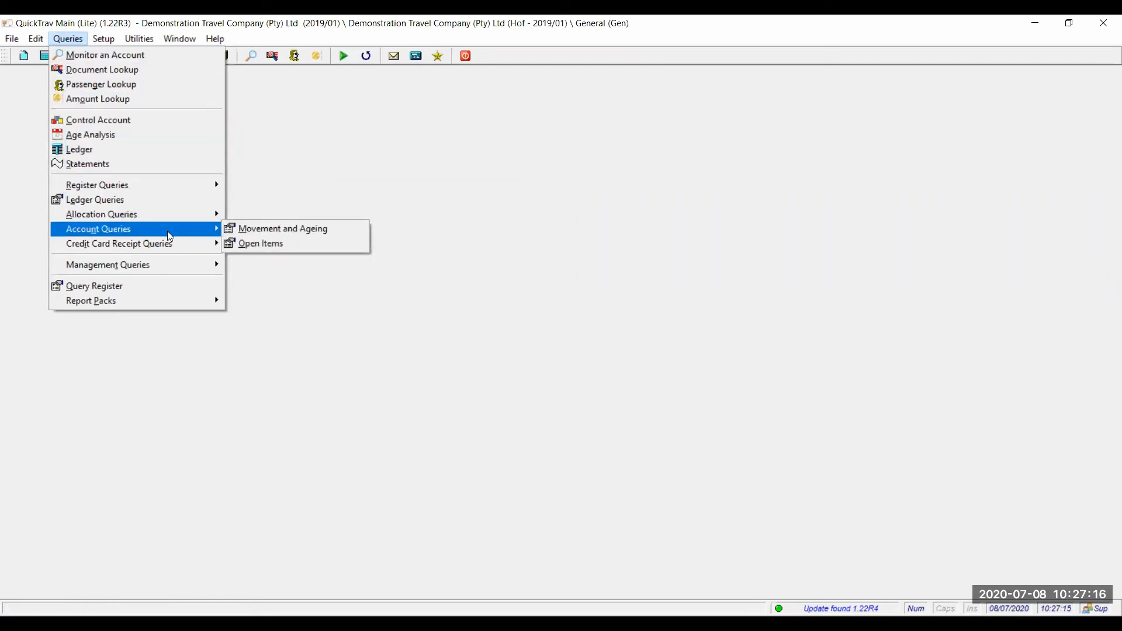
{"action": "left_click", "coordinate": [267, 230]}
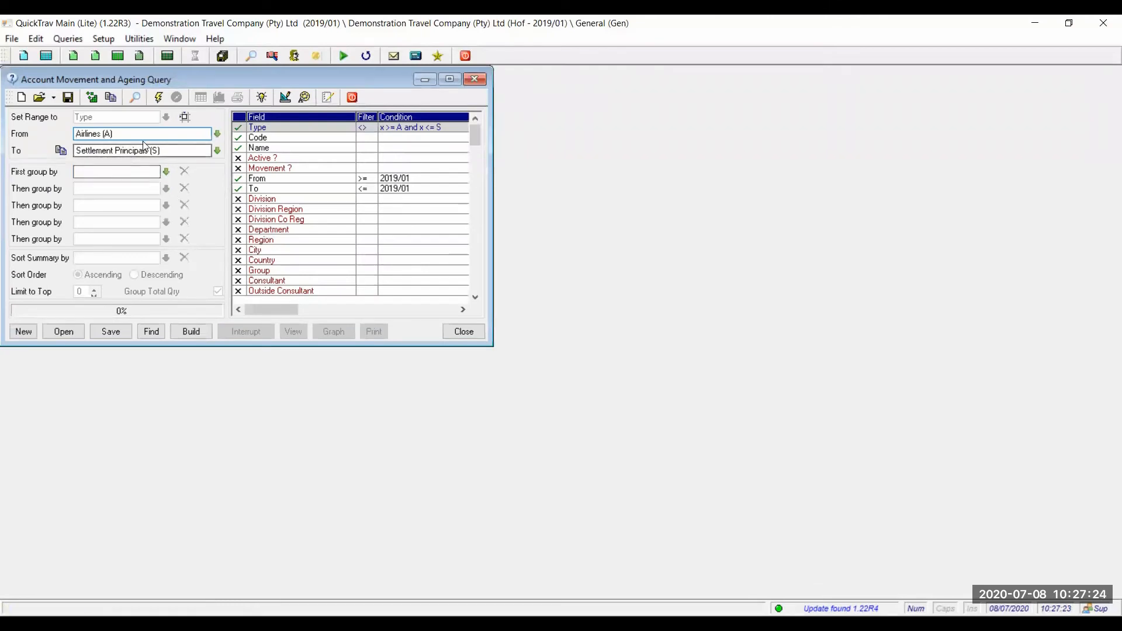
- Set the start of the query's type range to Debtors (D)
{"action": "left_click_drag", "start_coordinate": [138, 135], "coordinate": [77, 133]}
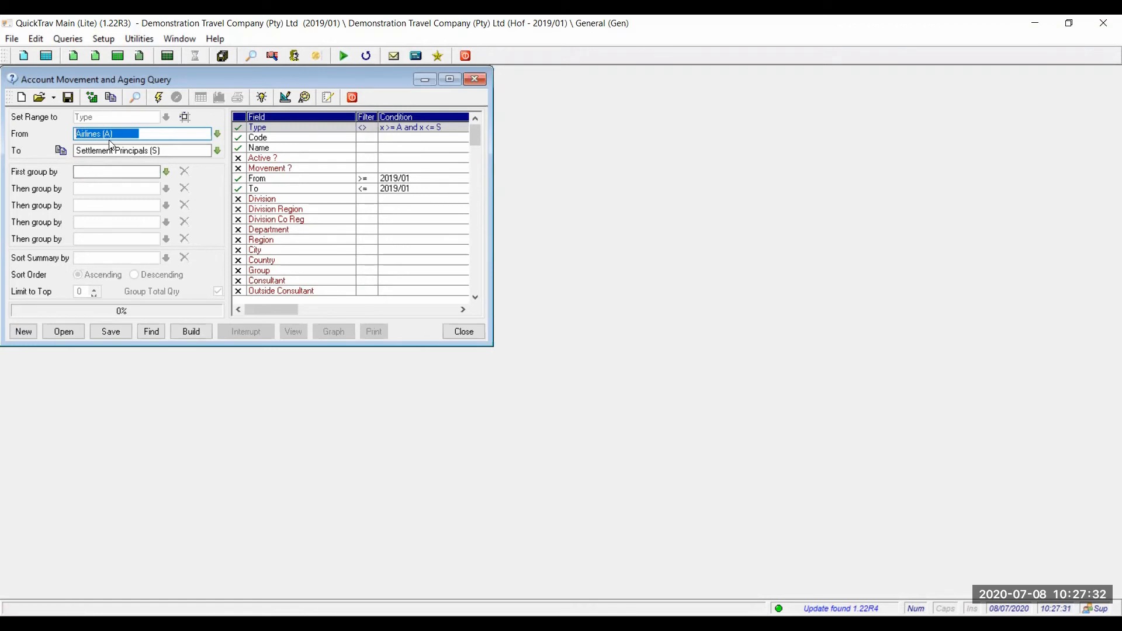
{"action": "type", "text": "debtor"}
{"action": "key", "text": "Return"}
{"action": "key", "text": "Down"}
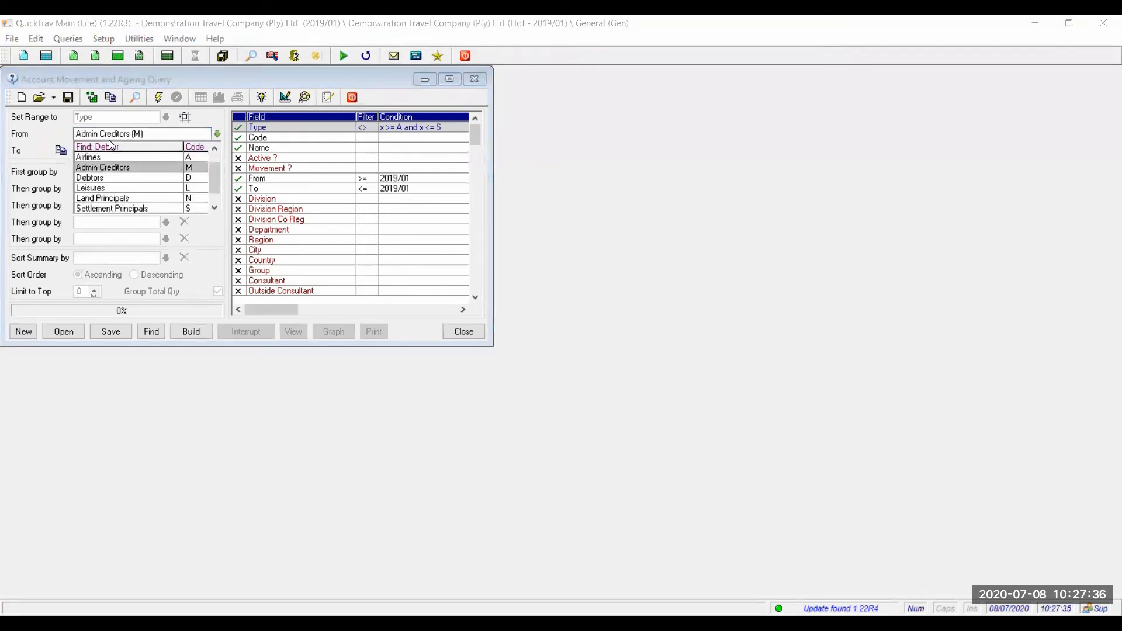
{"action": "key", "text": "Down"}
{"action": "key", "text": "Return"}
{"action": "type", "text": "deSettlement Principals (S"}
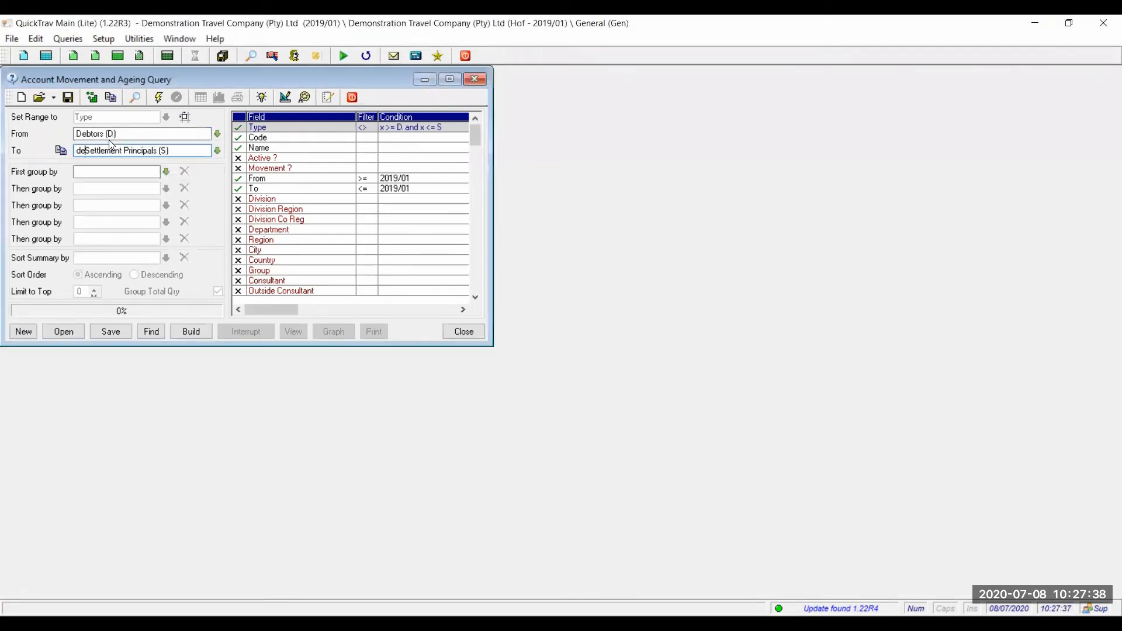
{"action": "key", "text": "BackSpace"}
{"action": "key", "text": "BackSpace"}
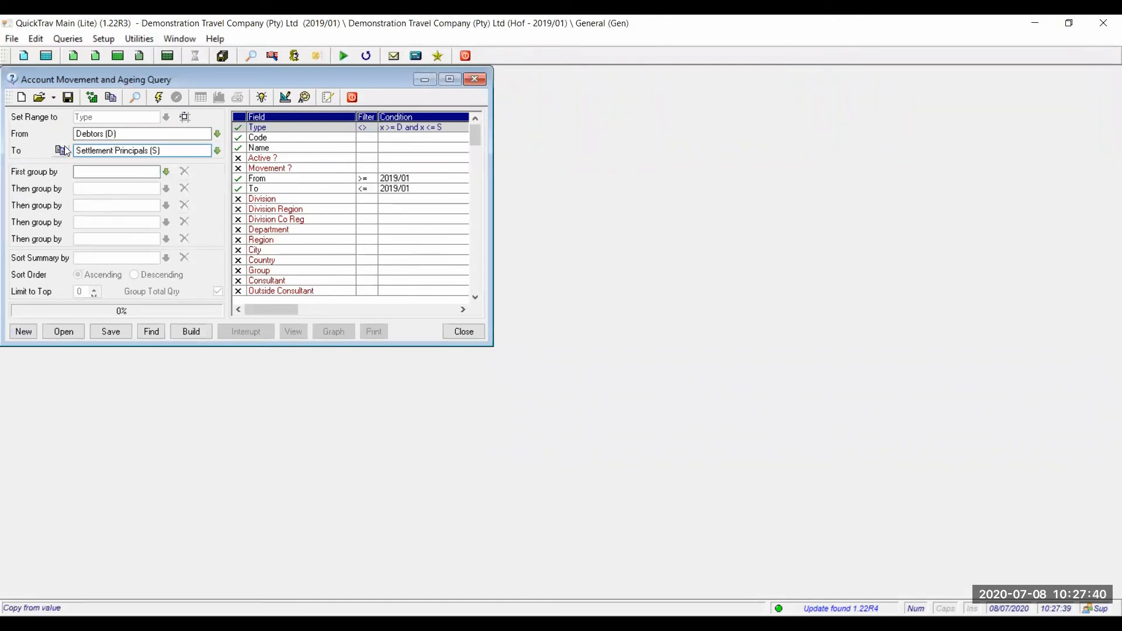
- End the query's type range at Debtors (D) and locate the Cr Limit field by searching the query fields for "limit"
{"action": "key", "text": "Return"}
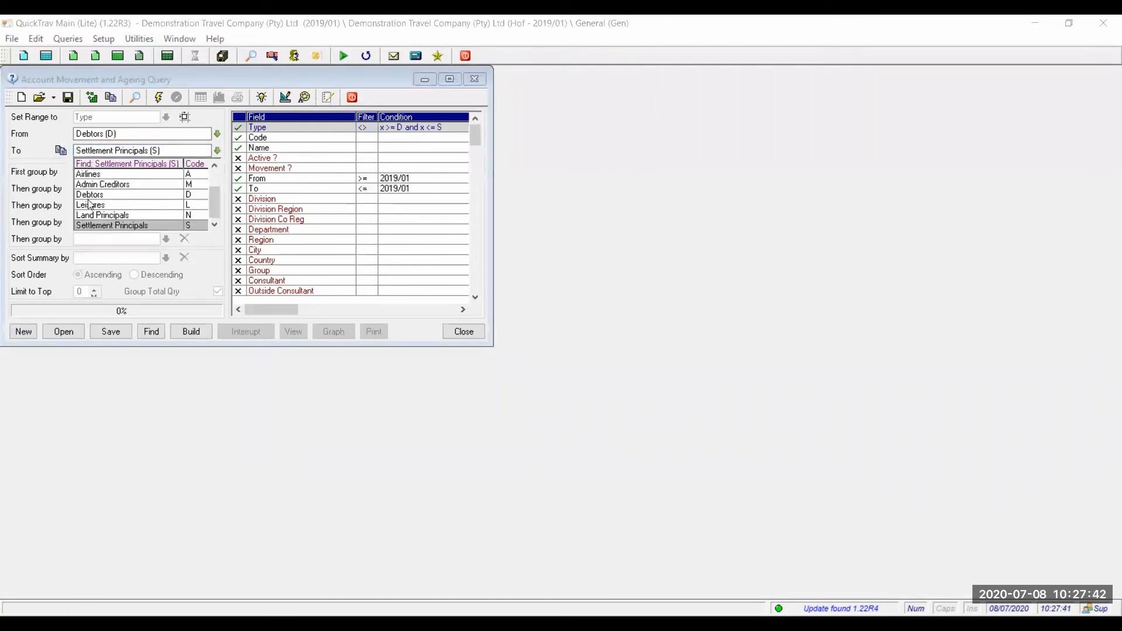
{"action": "left_click", "coordinate": [89, 197]}
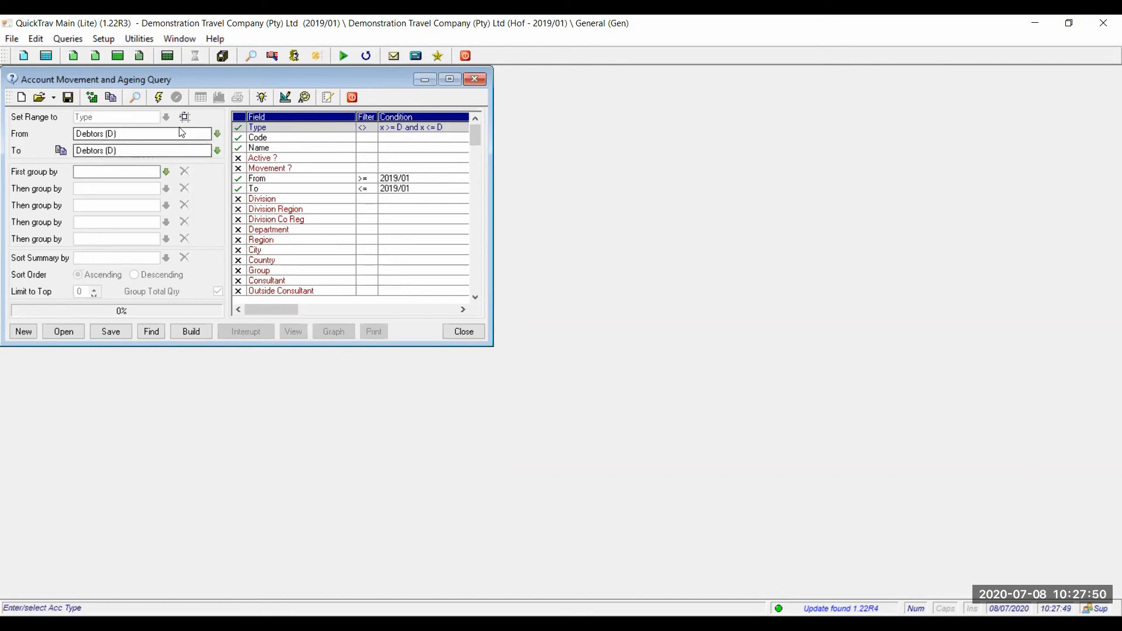
{"action": "left_click", "coordinate": [138, 97]}
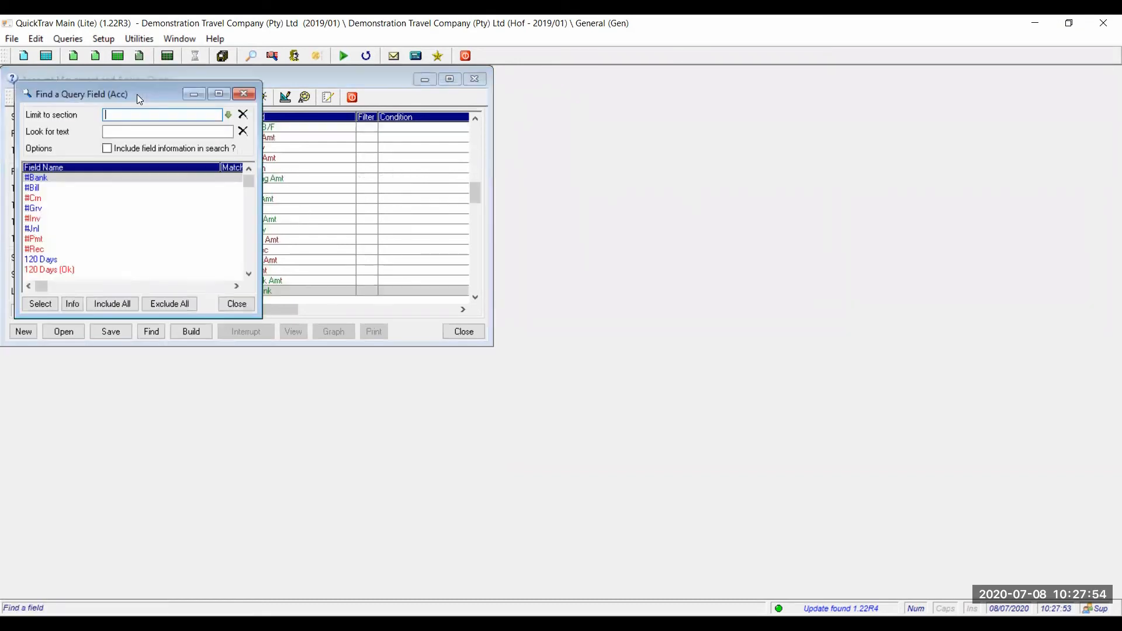
{"action": "left_click", "coordinate": [118, 135]}
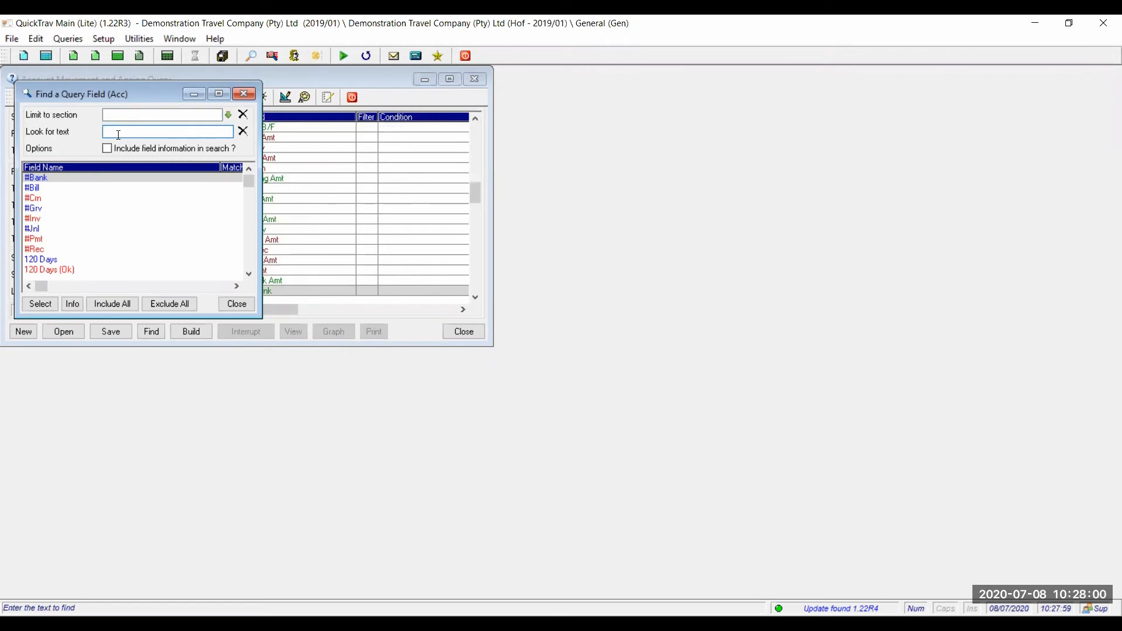
{"action": "type", "text": "limit"}
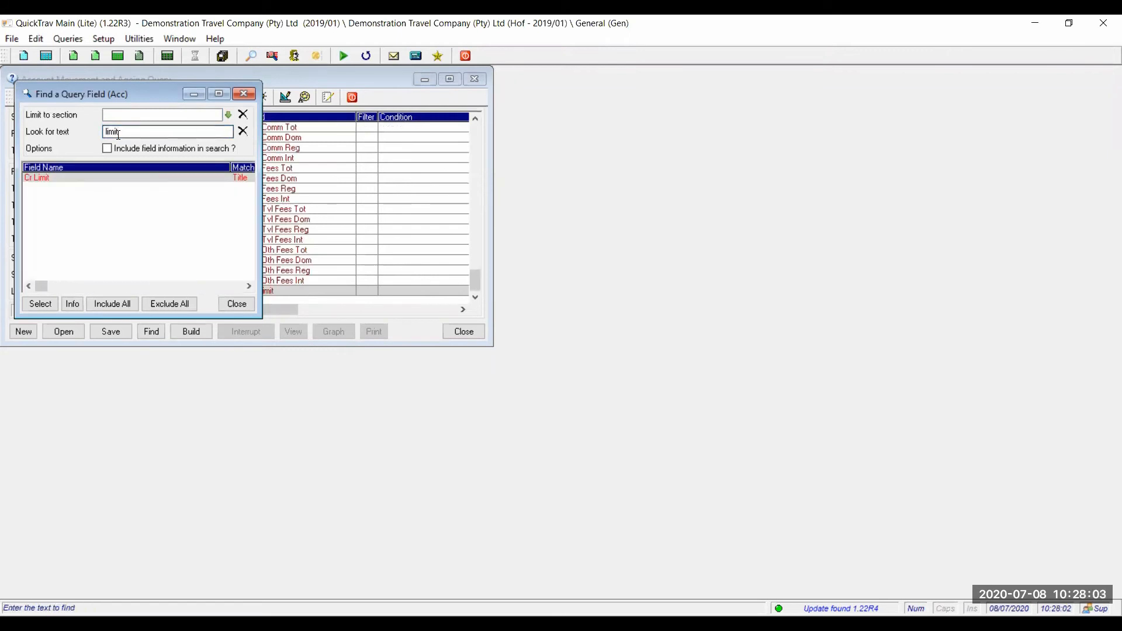
{"action": "double_click", "coordinate": [92, 179]}
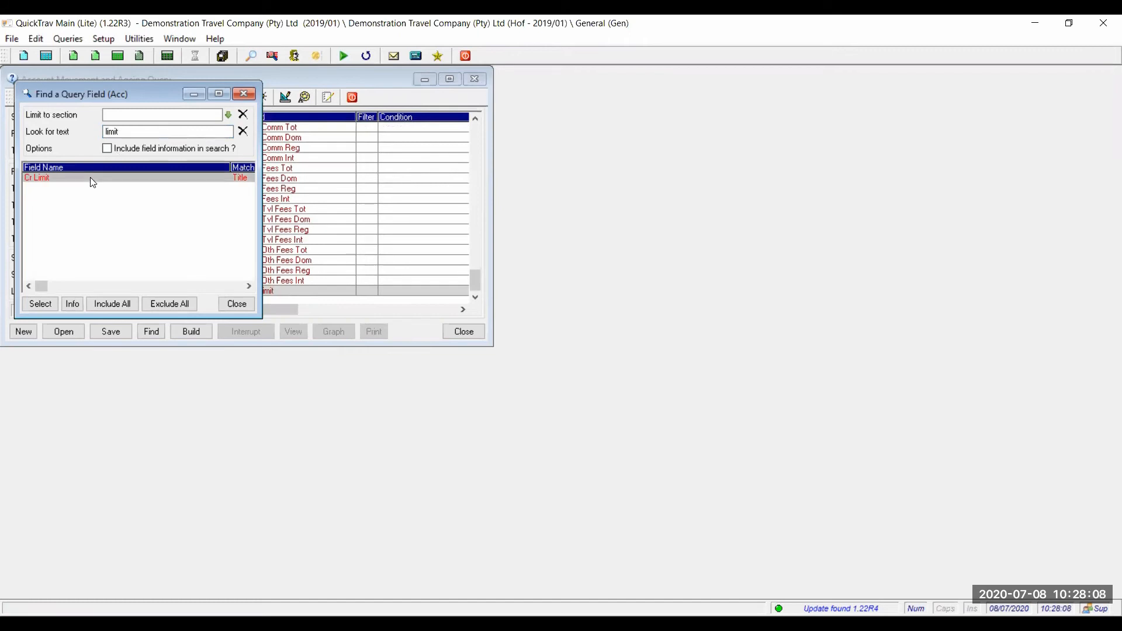
- Include all fields in the query output and auto-sort the field list
{"action": "right_click", "coordinate": [312, 292]}
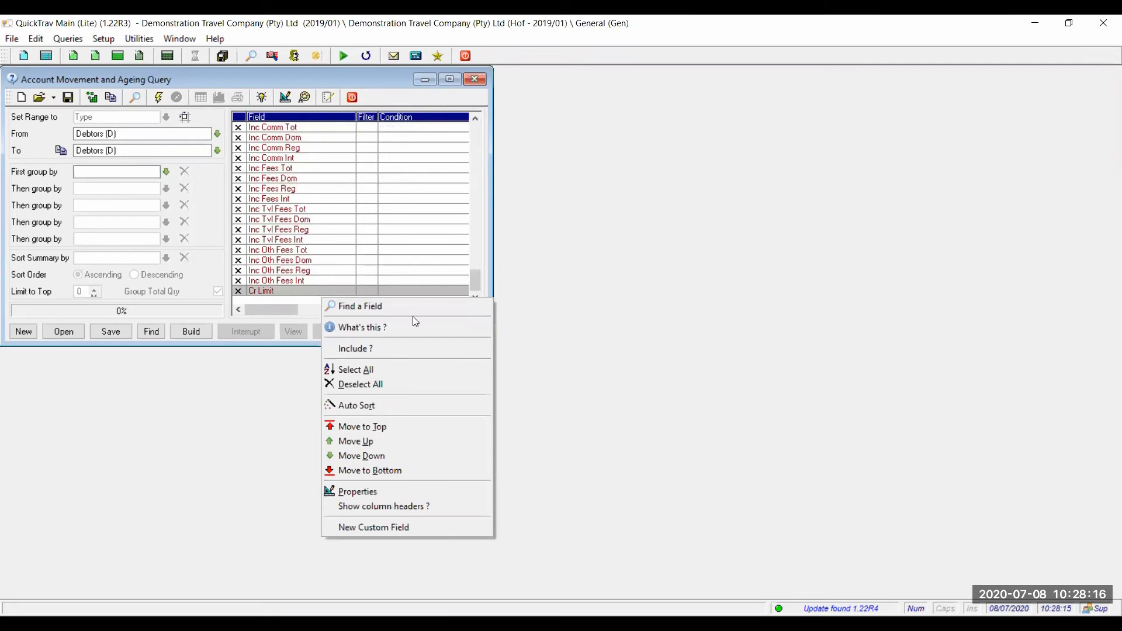
{"action": "left_click", "coordinate": [363, 370]}
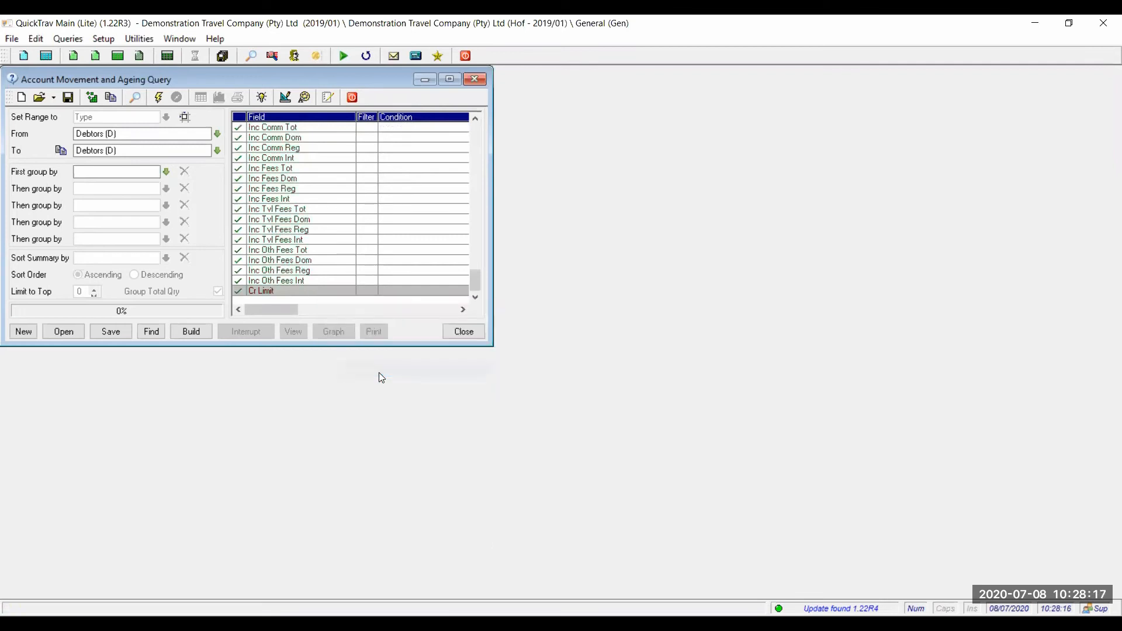
{"action": "double_click", "coordinate": [304, 291]}
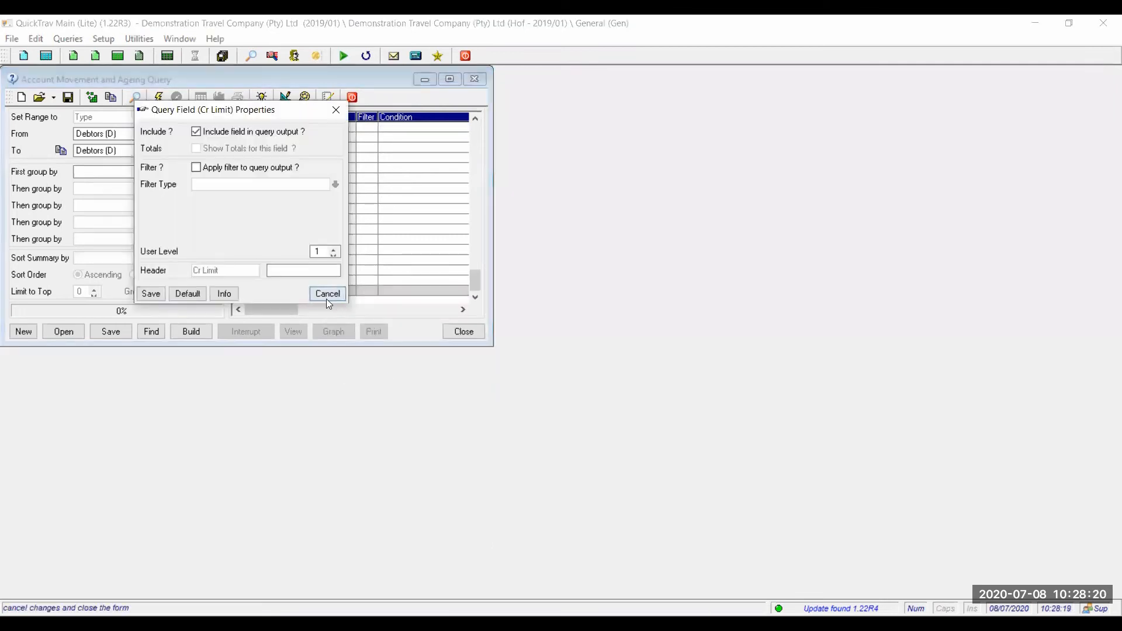
{"action": "left_click", "coordinate": [324, 296]}
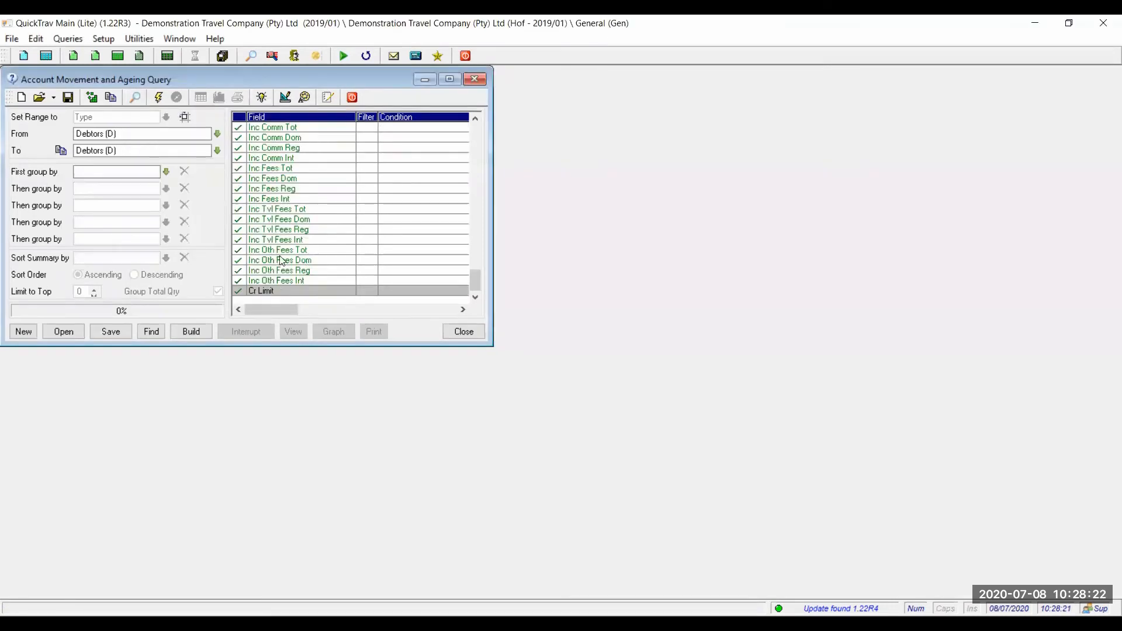
{"action": "right_click", "coordinate": [299, 209]}
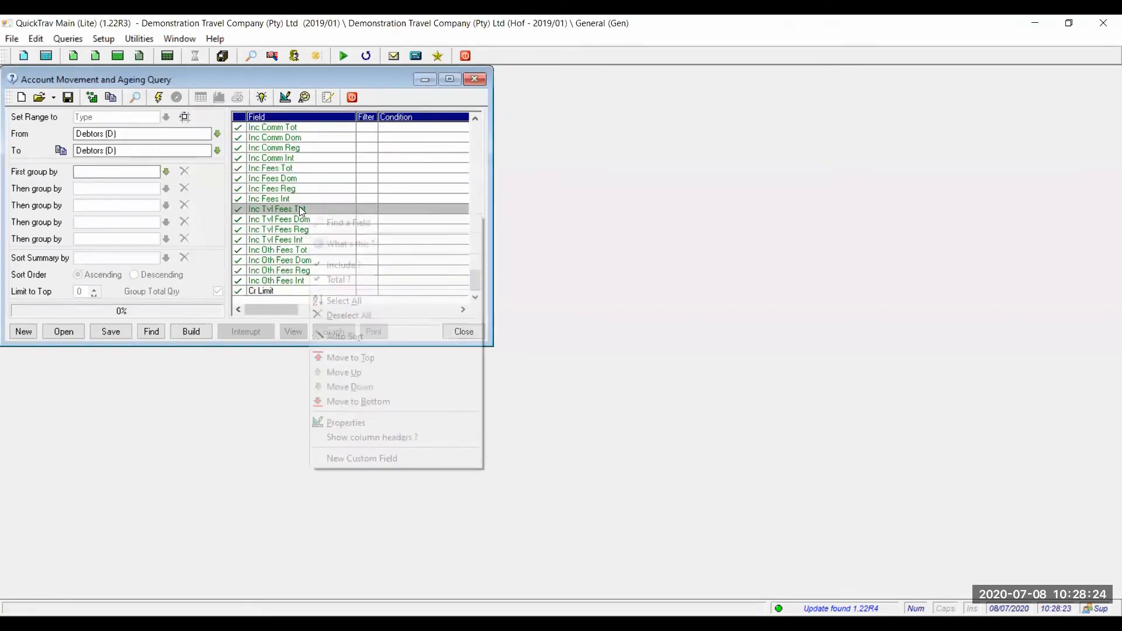
{"action": "left_click", "coordinate": [354, 337]}
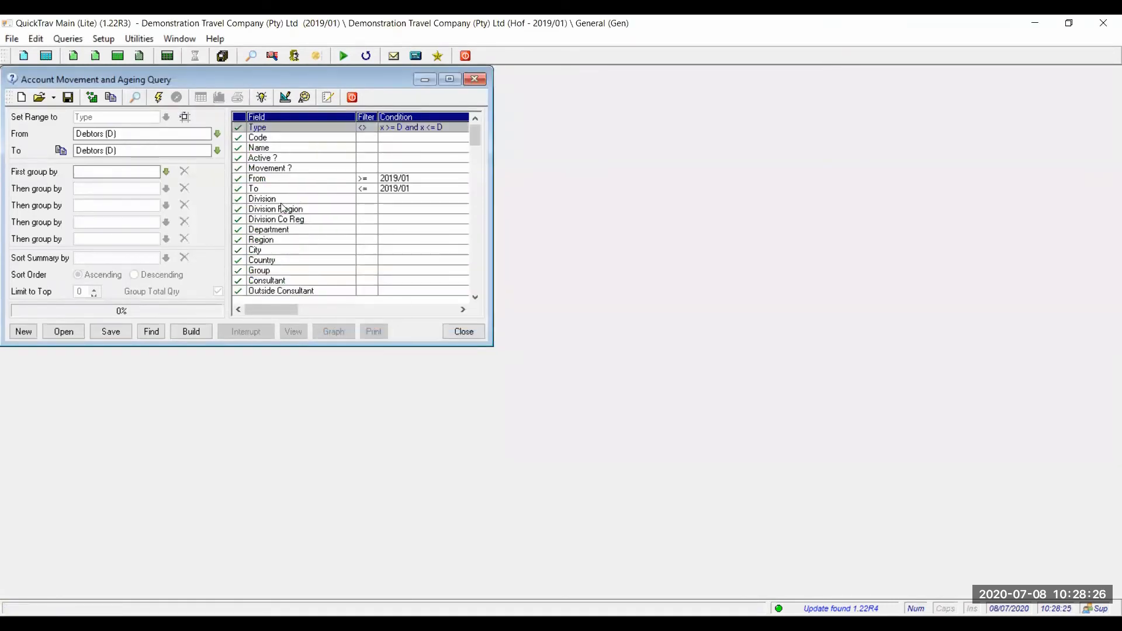
{"action": "left_click", "coordinate": [272, 260]}
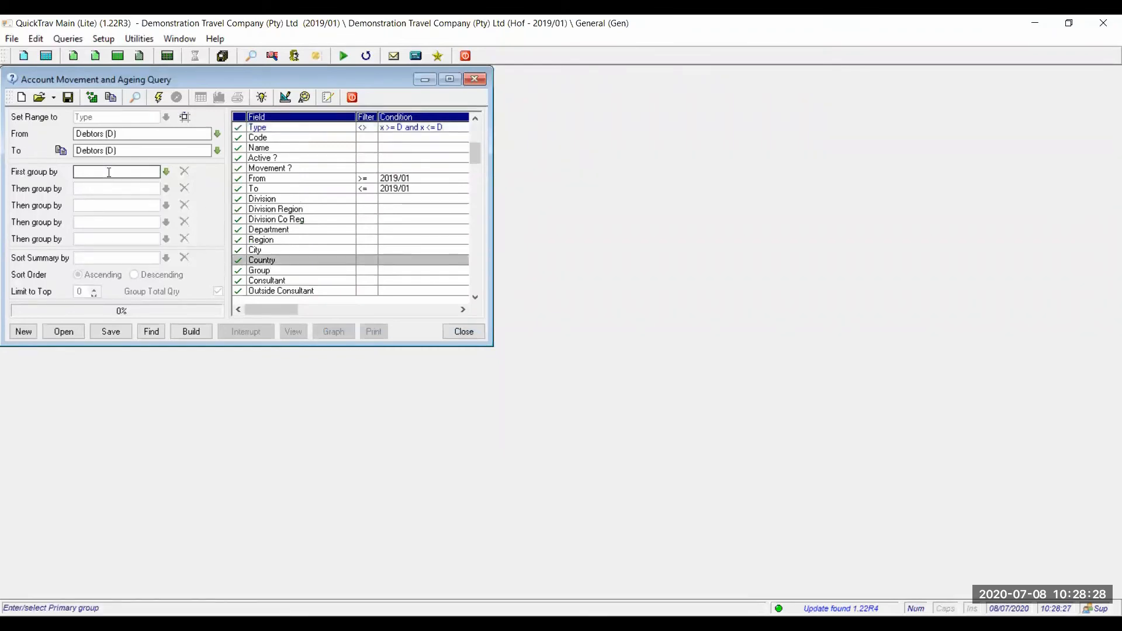
- Locate the Cr Avail field by searching the query fields for "avail"
{"action": "left_click", "coordinate": [137, 97]}
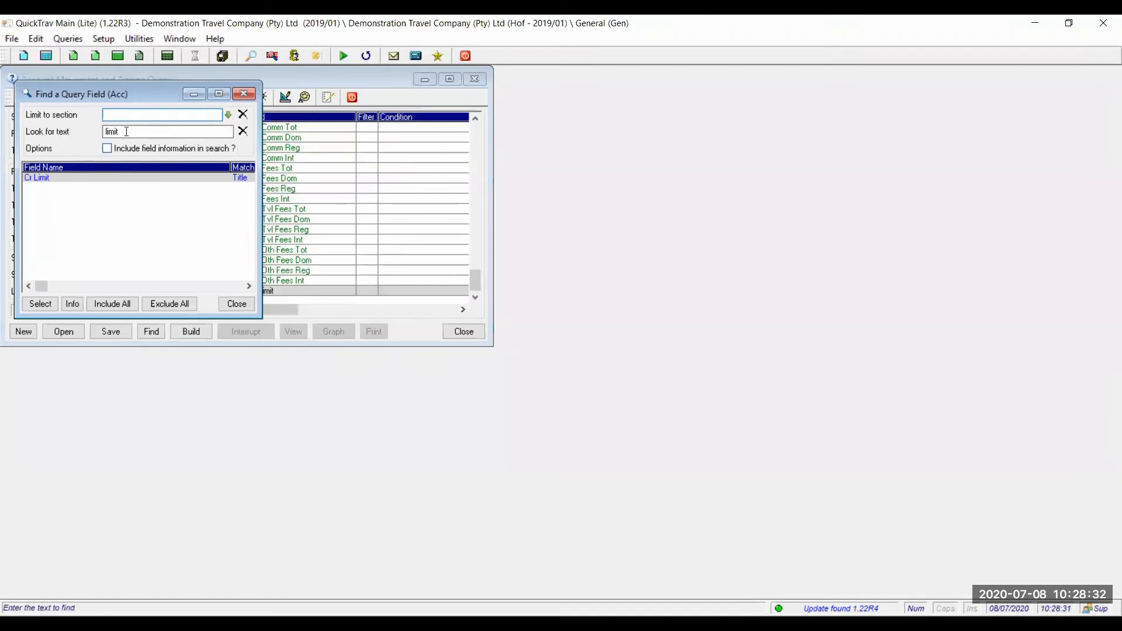
{"action": "left_click", "coordinate": [105, 133]}
{"action": "key", "text": "Delete"}
{"action": "key", "text": "Delete"}
{"action": "key", "text": "Delete"}
{"action": "key", "text": "Delete"}
{"action": "key", "text": "Delete"}
{"action": "type", "text": "avial"}
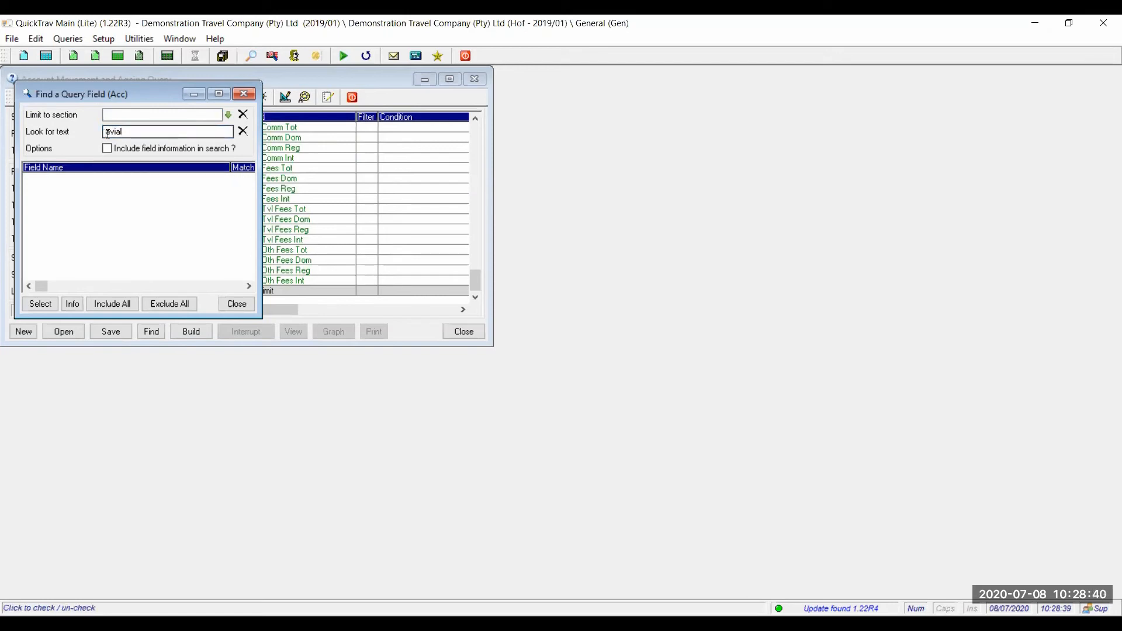
{"action": "double_click", "coordinate": [108, 132]}
{"action": "type", "text": "avail"}
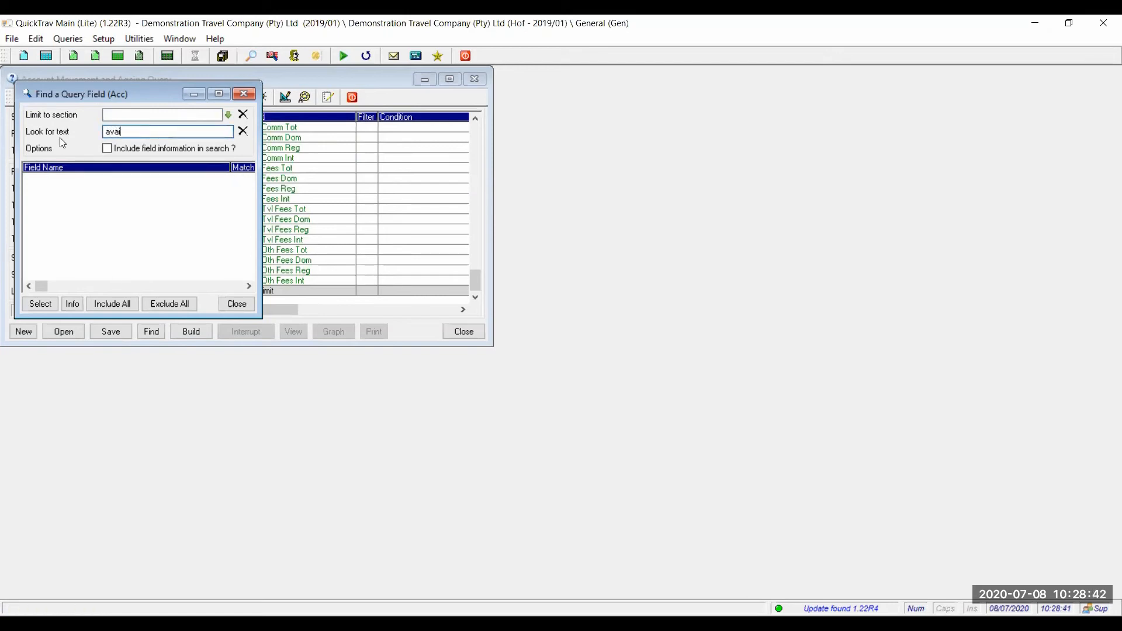
{"action": "left_click", "coordinate": [236, 304]}
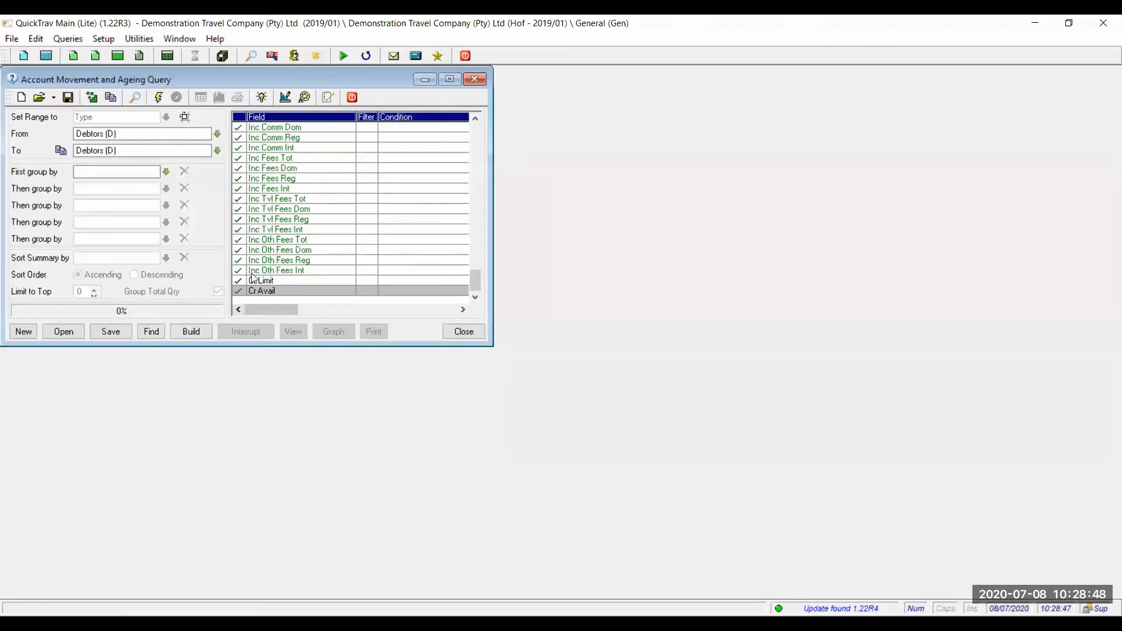
- Exclude the turnover, sales, income, commission and fee fields from ToDom # through Inc Oth Fees Int, keeping Sales # included
{"action": "left_click", "coordinate": [276, 270]}
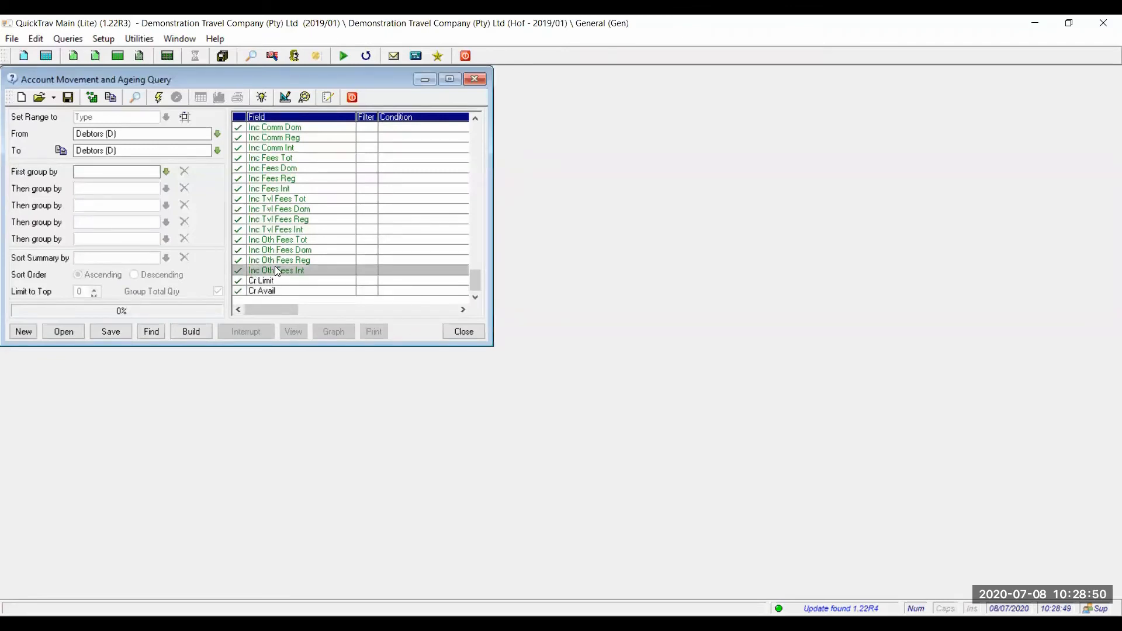
{"action": "key", "text": "space"}
{"action": "key", "text": "Up"}
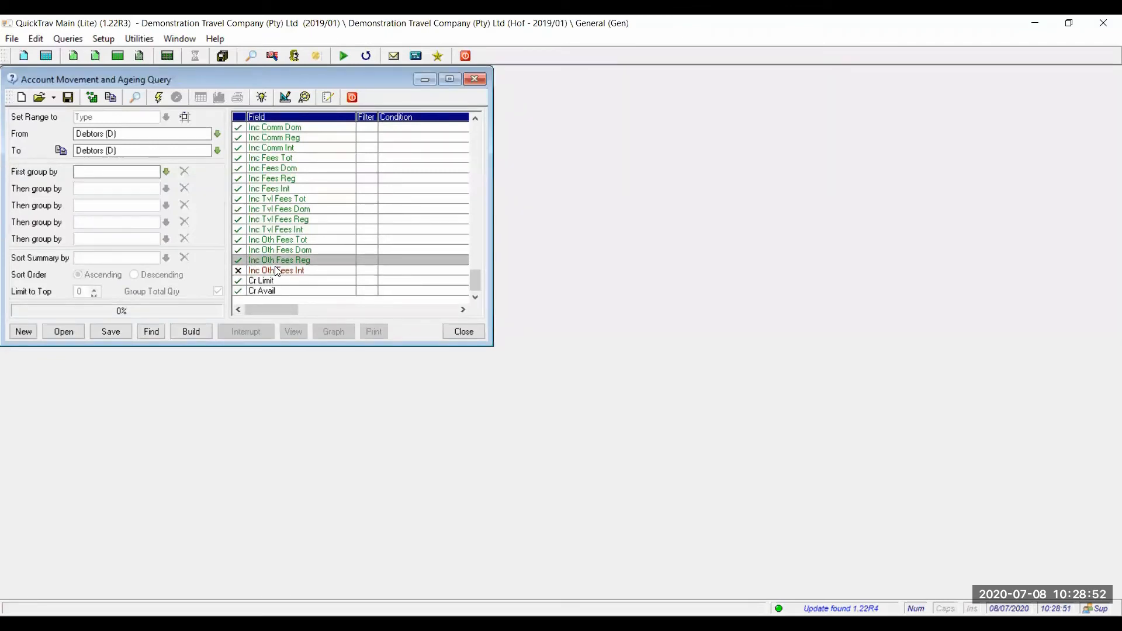
{"action": "key", "text": "space"}
{"action": "key", "text": "Up"}
{"action": "key", "text": "space"}
{"action": "key", "text": "Up"}
{"action": "key", "text": "space"}
{"action": "key", "text": "Up"}
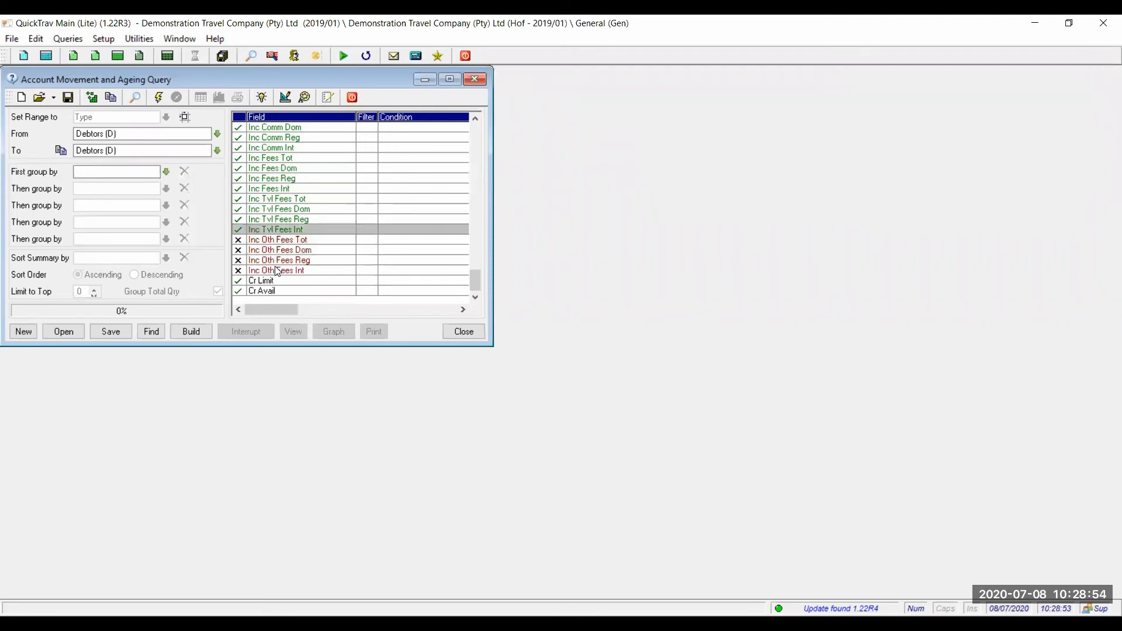
{"action": "key", "text": "space"}
{"action": "key", "text": "Up"}
{"action": "key", "text": "space"}
{"action": "key", "text": "Up"}
{"action": "key", "text": "space"}
{"action": "key", "text": "Up"}
{"action": "key", "text": "space"}
{"action": "key", "text": "Up"}
{"action": "key", "text": "space"}
{"action": "key", "text": "Up"}
{"action": "key", "text": "space"}
{"action": "key", "text": "Up"}
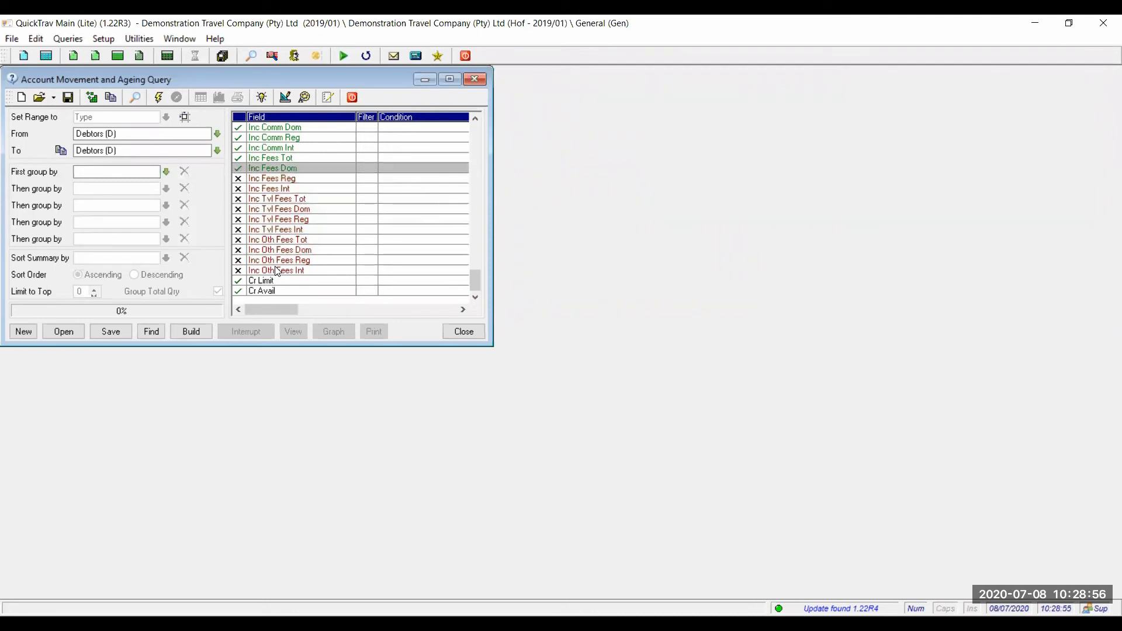
{"action": "key", "text": "space"}
{"action": "key", "text": "Up"}
{"action": "key", "text": "space"}
{"action": "key", "text": "Up"}
{"action": "key", "text": "space"}
{"action": "key", "text": "Up"}
{"action": "key", "text": "space"}
{"action": "key", "text": "Up"}
{"action": "key", "text": "space"}
{"action": "key", "text": "Up"}
{"action": "key", "text": "space"}
{"action": "key", "text": "Up"}
{"action": "key", "text": "space"}
{"action": "key", "text": "Up"}
{"action": "key", "text": "space"}
{"action": "key", "text": "Up"}
{"action": "key", "text": "space"}
{"action": "key", "text": "Up"}
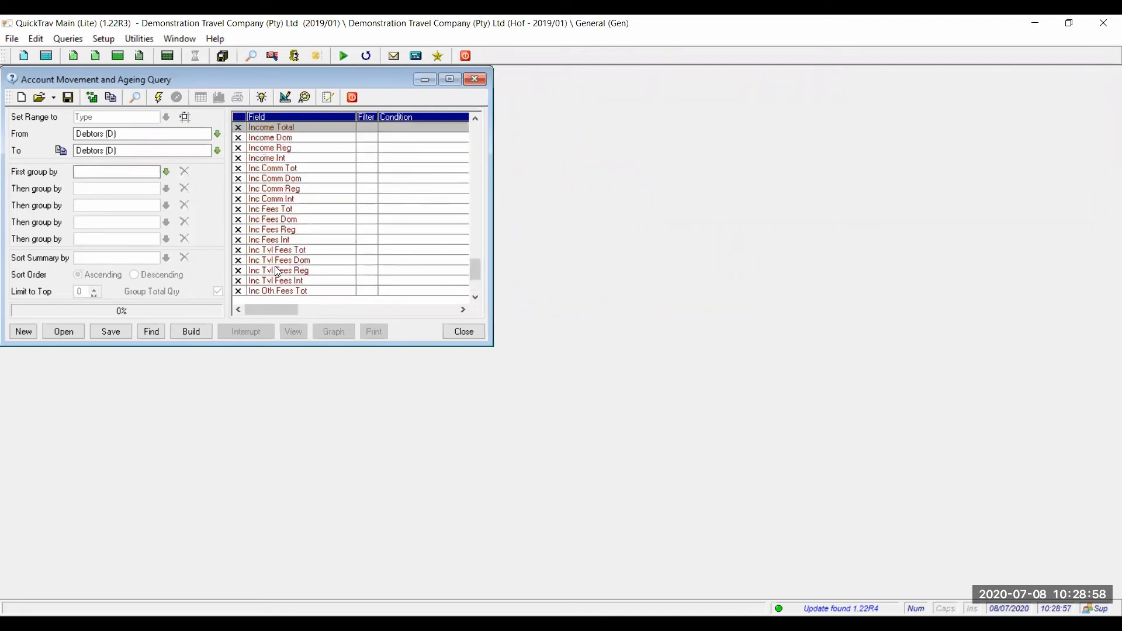
{"action": "key", "text": "space"}
{"action": "key", "text": "Up"}
{"action": "key", "text": "space"}
{"action": "key", "text": "Up"}
{"action": "key", "text": "space"}
{"action": "key", "text": "Up"}
{"action": "key", "text": "space"}
{"action": "key", "text": "Up"}
{"action": "key", "text": "space"}
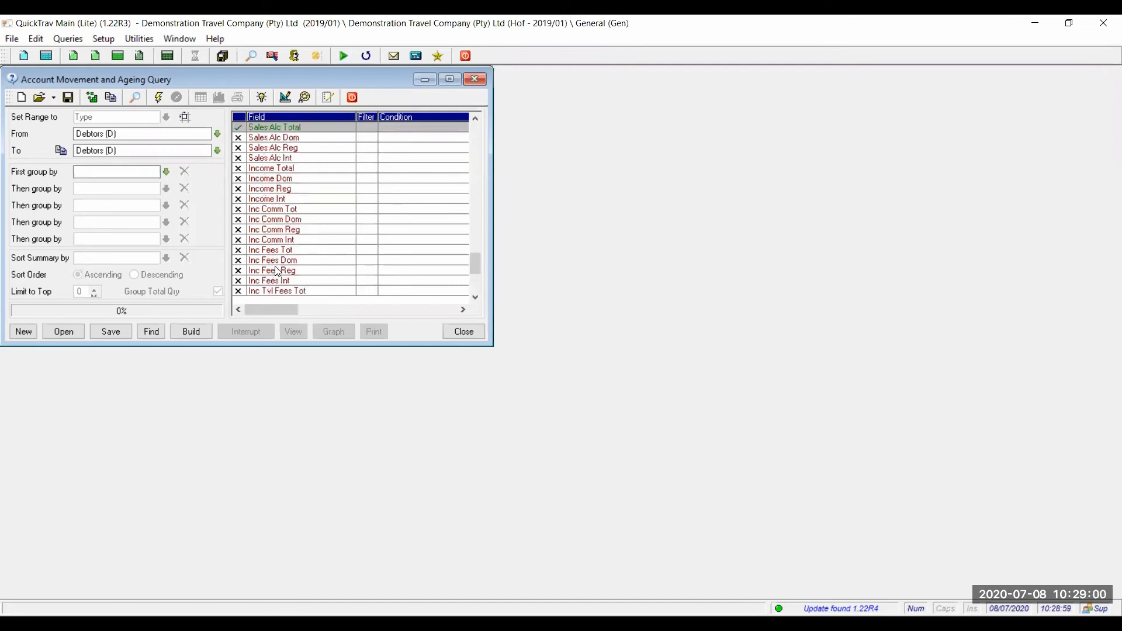
{"action": "key", "text": "Up"}
{"action": "key", "text": "space"}
{"action": "key", "text": "Up"}
{"action": "key", "text": "space"}
{"action": "key", "text": "Up"}
{"action": "key", "text": "space"}
{"action": "key", "text": "Up"}
{"action": "key", "text": "space"}
{"action": "key", "text": "Up"}
{"action": "key", "text": "space"}
{"action": "key", "text": "Up"}
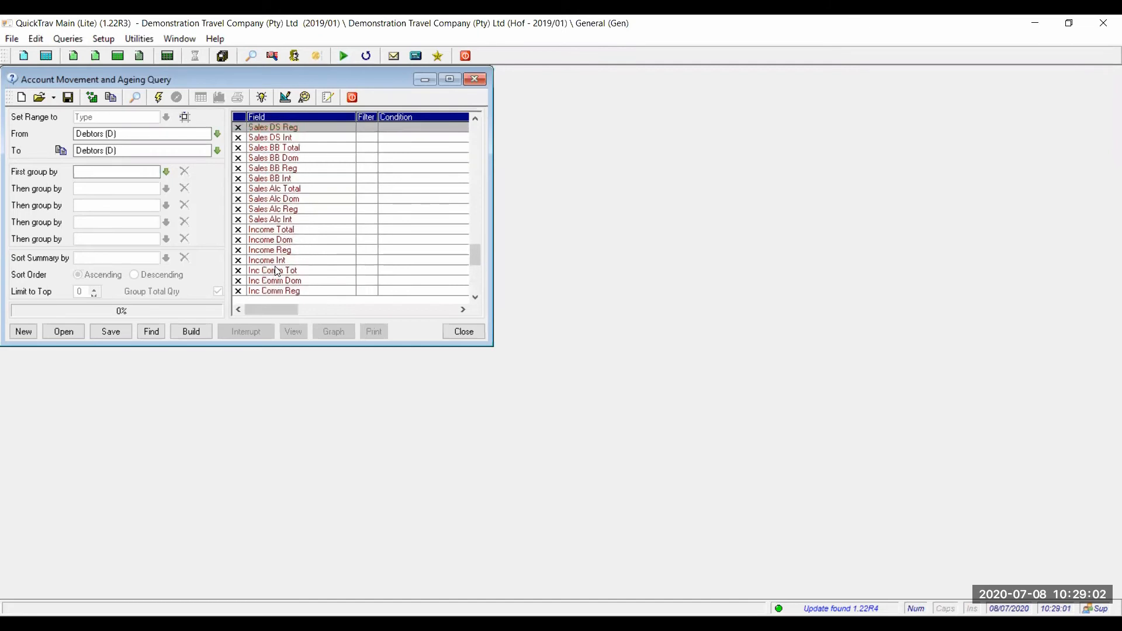
{"action": "key", "text": "space"}
{"action": "key", "text": "Up"}
{"action": "key", "text": "space"}
{"action": "key", "text": "Up"}
{"action": "key", "text": "Up"}
{"action": "key", "text": "space"}
{"action": "key", "text": "Up"}
{"action": "key", "text": "Down"}
{"action": "key", "text": "Down"}
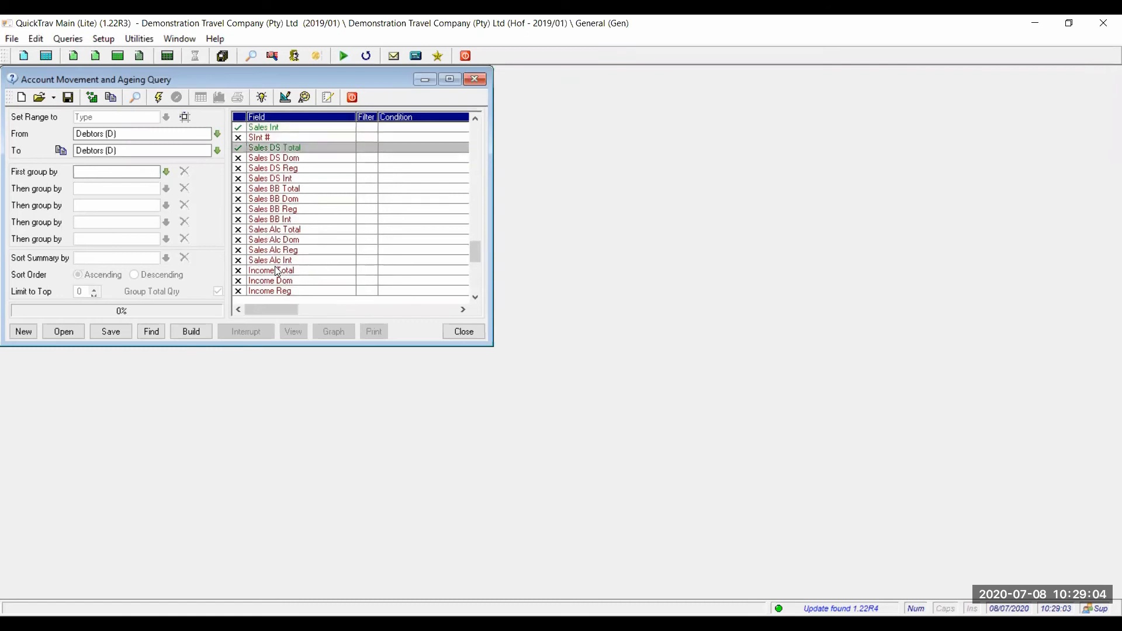
{"action": "key", "text": "Up"}
{"action": "key", "text": "Up"}
{"action": "key", "text": "Up"}
{"action": "key", "text": "Up"}
{"action": "key", "text": "Up"}
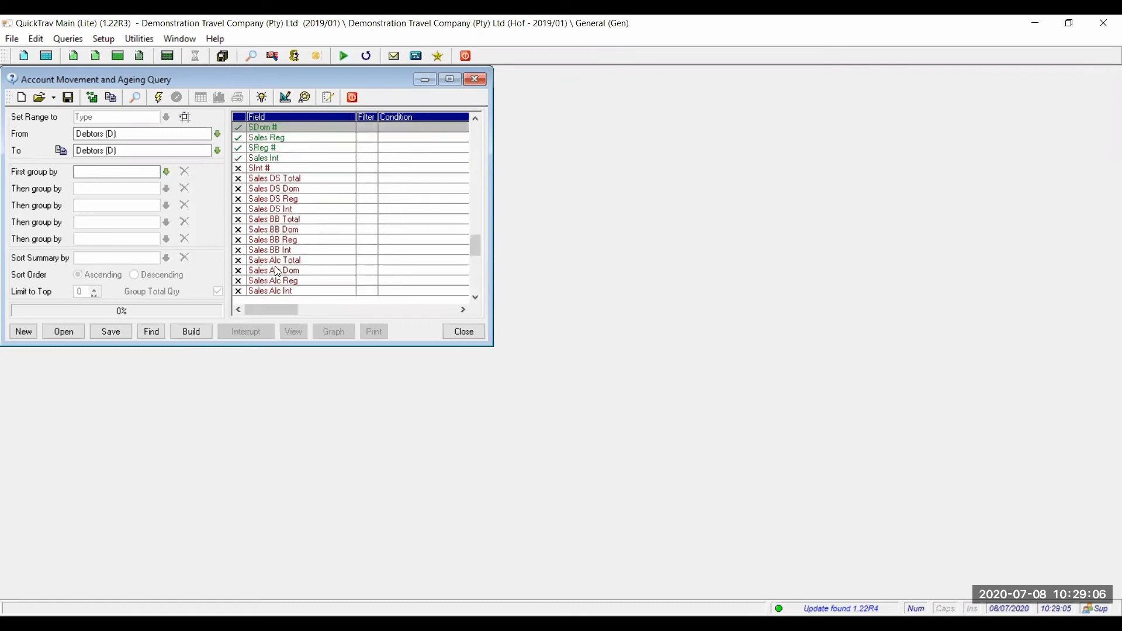
{"action": "key", "text": "Down"}
{"action": "key", "text": "Down"}
{"action": "key", "text": "Down"}
{"action": "key", "text": "space"}
{"action": "key", "text": "Up"}
{"action": "key", "text": "space"}
{"action": "key", "text": "Up"}
{"action": "key", "text": "space"}
{"action": "key", "text": "Up"}
{"action": "key", "text": "space"}
{"action": "key", "text": "Up"}
{"action": "key", "text": "space"}
{"action": "key", "text": "Up"}
{"action": "key", "text": "Up"}
{"action": "key", "text": "space"}
{"action": "key", "text": "Up"}
{"action": "key", "text": "Up"}
{"action": "key", "text": "Up"}
{"action": "key", "text": "Up"}
{"action": "key", "text": "Up"}
{"action": "key", "text": "Up"}
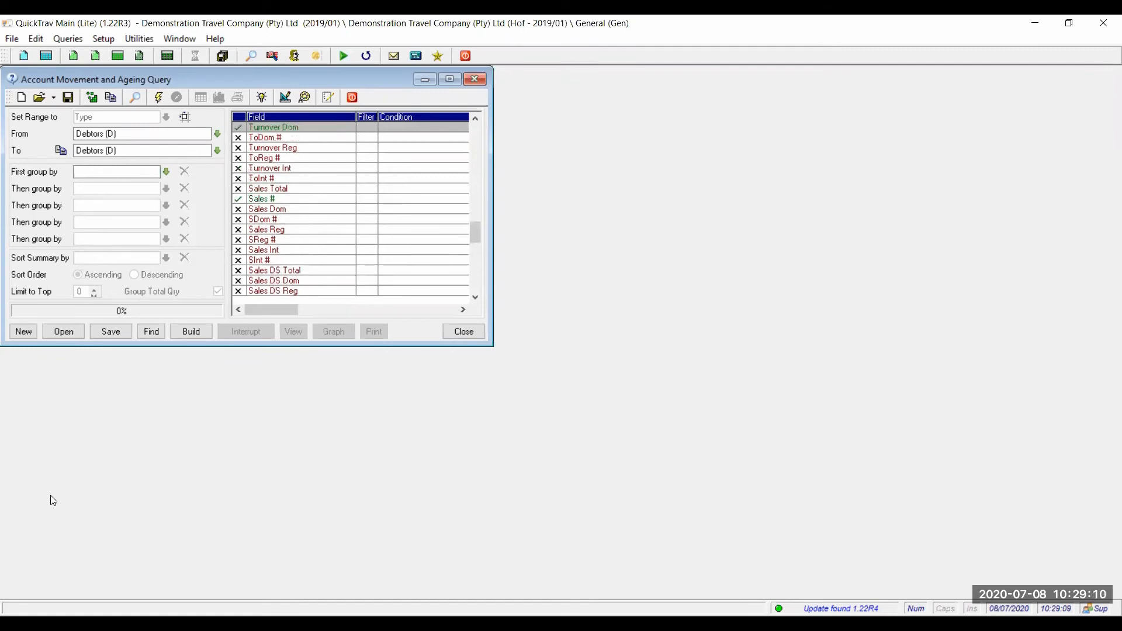
- Build the debtors account movement and ageing query and view its results in the interactive preview
{"action": "left_click", "coordinate": [190, 331]}
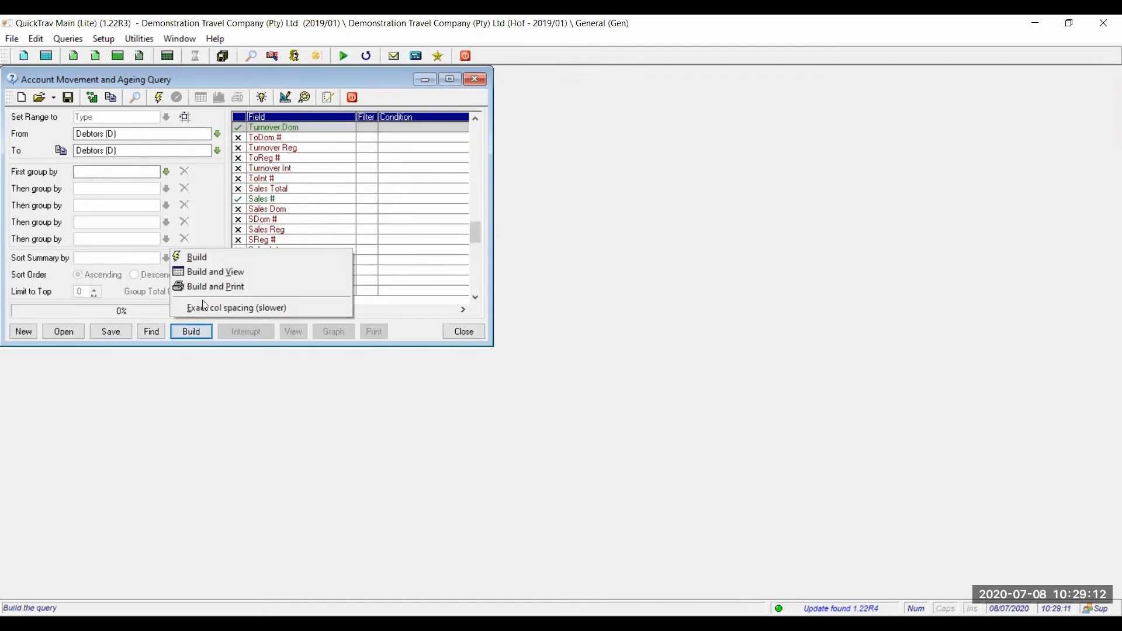
{"action": "left_click", "coordinate": [209, 276]}
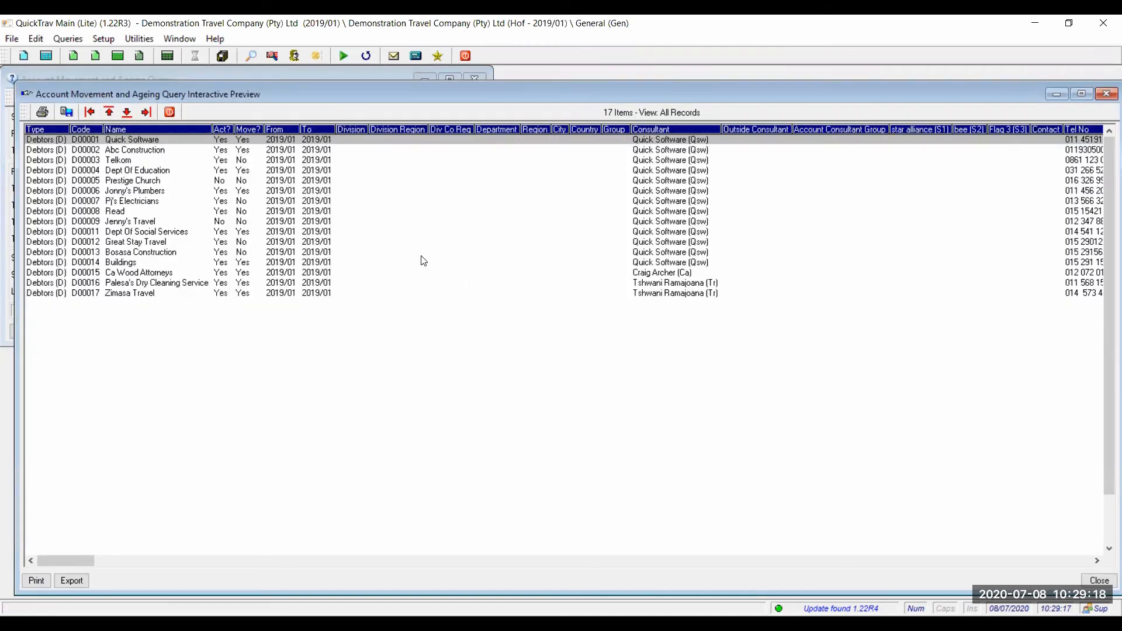
- Examine the debtors' movement, balance, ageing, turnover, Cr Limit and Cr Avail columns across the query results, then close the preview
{"action": "scroll", "coordinate": [424, 260], "scroll_direction": "right", "scroll_amount": 8}
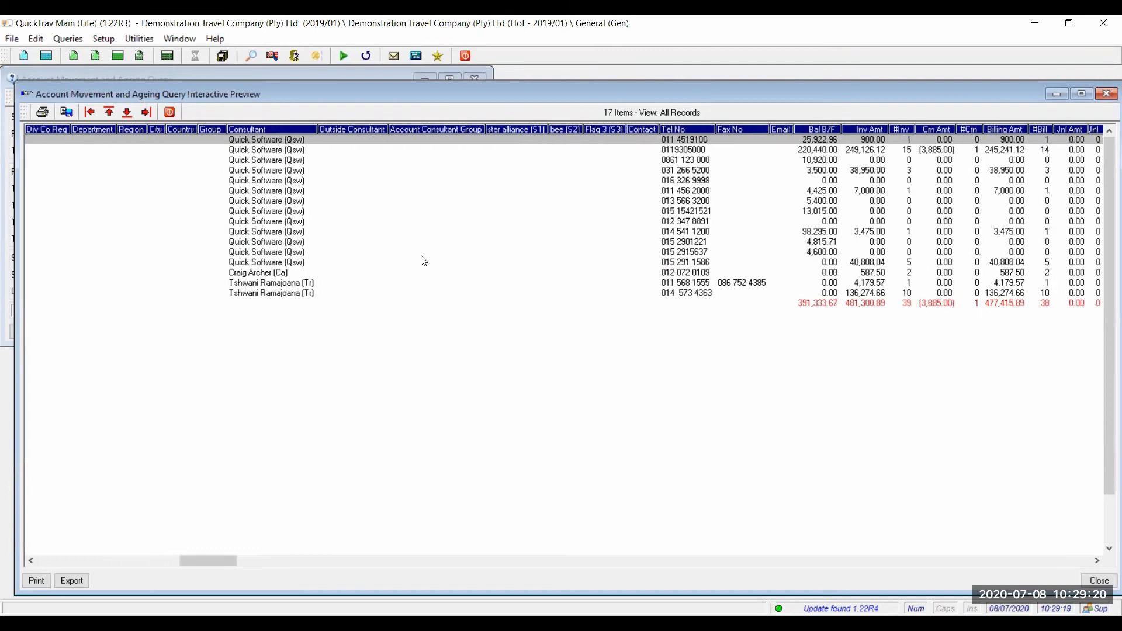
{"action": "scroll", "coordinate": [424, 260], "scroll_direction": "right", "scroll_amount": 10}
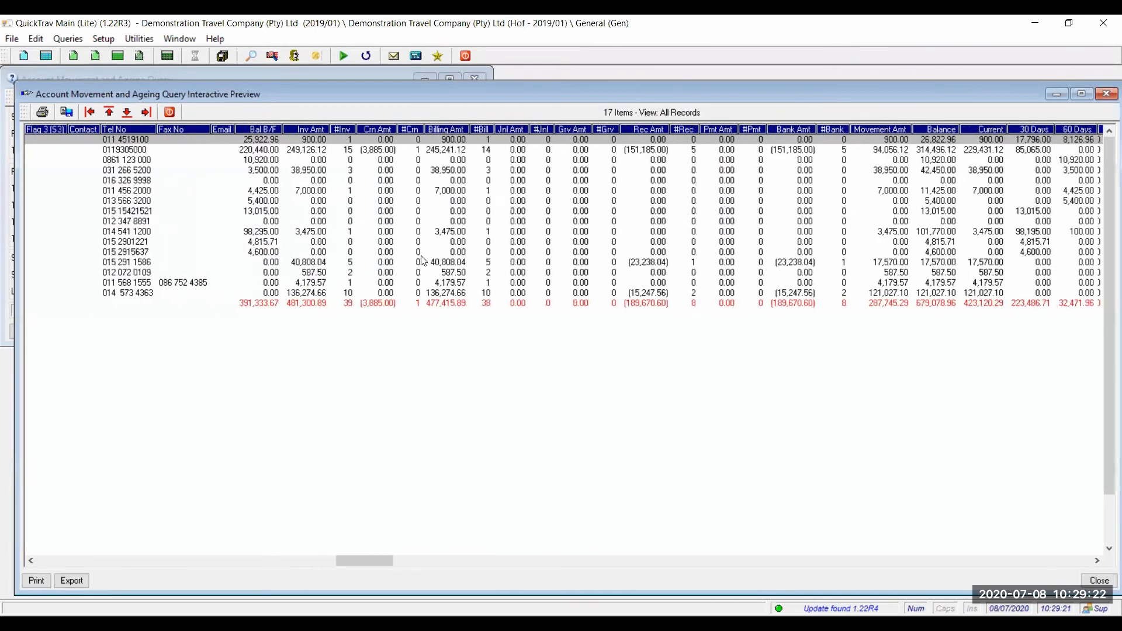
{"action": "scroll", "coordinate": [424, 261], "scroll_direction": "right", "scroll_amount": 6}
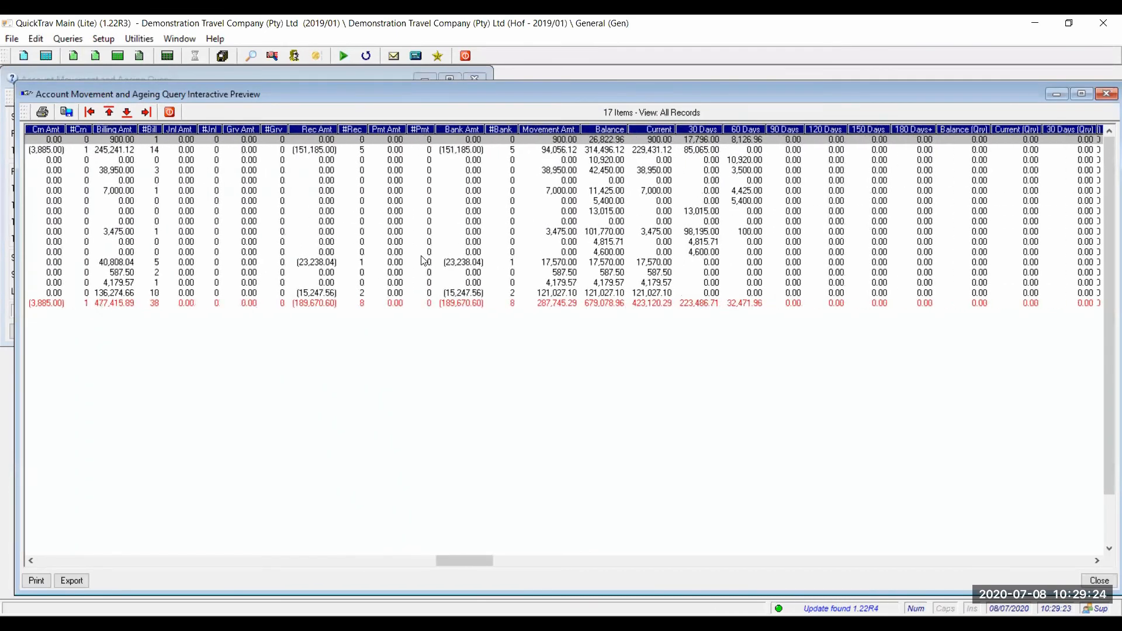
{"action": "scroll", "coordinate": [423, 261], "scroll_direction": "right", "scroll_amount": 1}
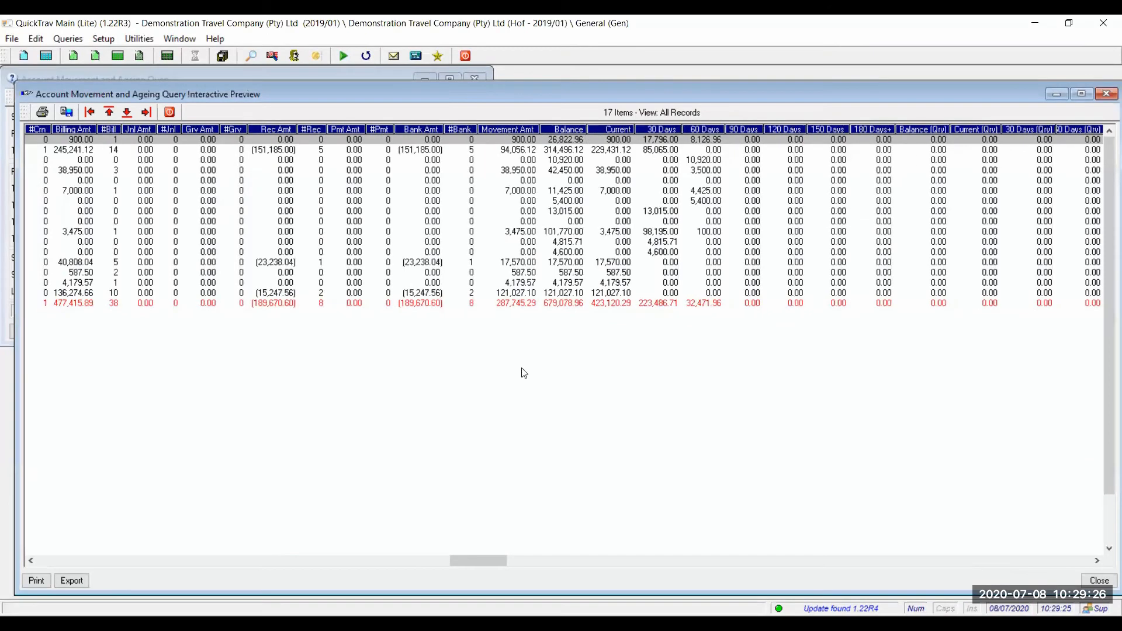
{"action": "left_click", "coordinate": [647, 205]}
{"action": "scroll", "coordinate": [647, 208], "scroll_direction": "right", "scroll_amount": 1}
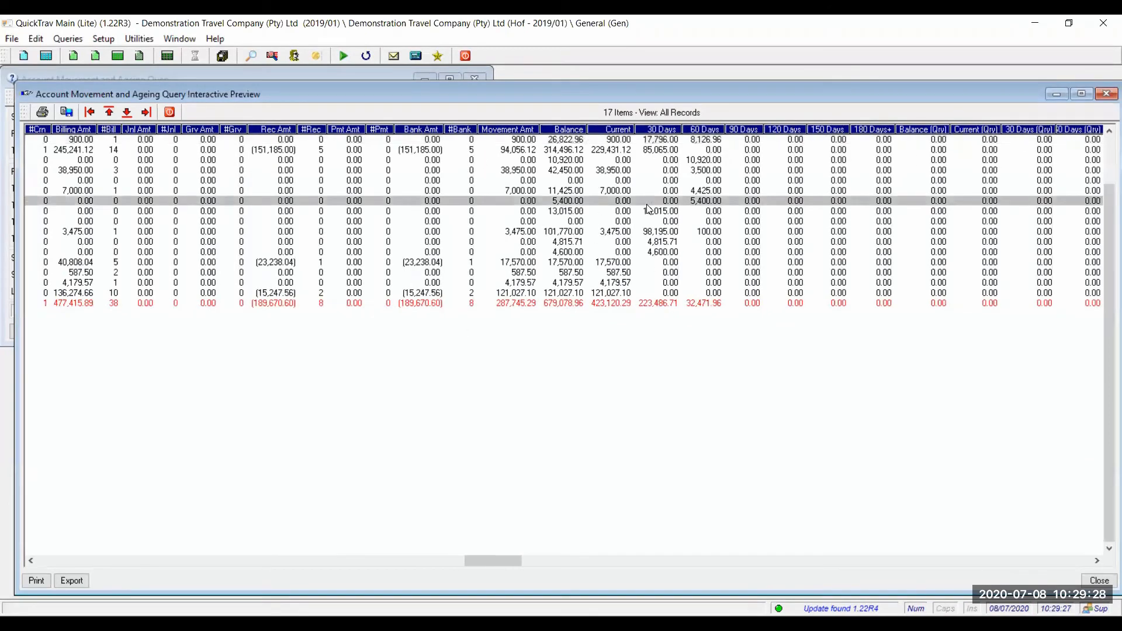
{"action": "scroll", "coordinate": [648, 208], "scroll_direction": "right", "scroll_amount": 10}
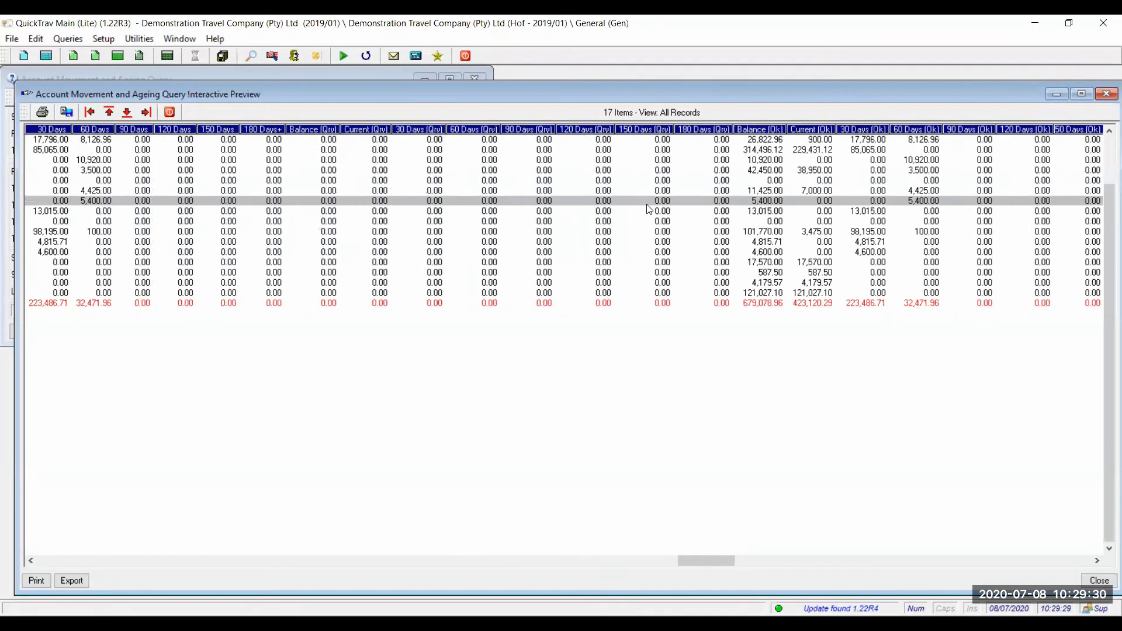
{"action": "scroll", "coordinate": [649, 208], "scroll_direction": "right", "scroll_amount": 9}
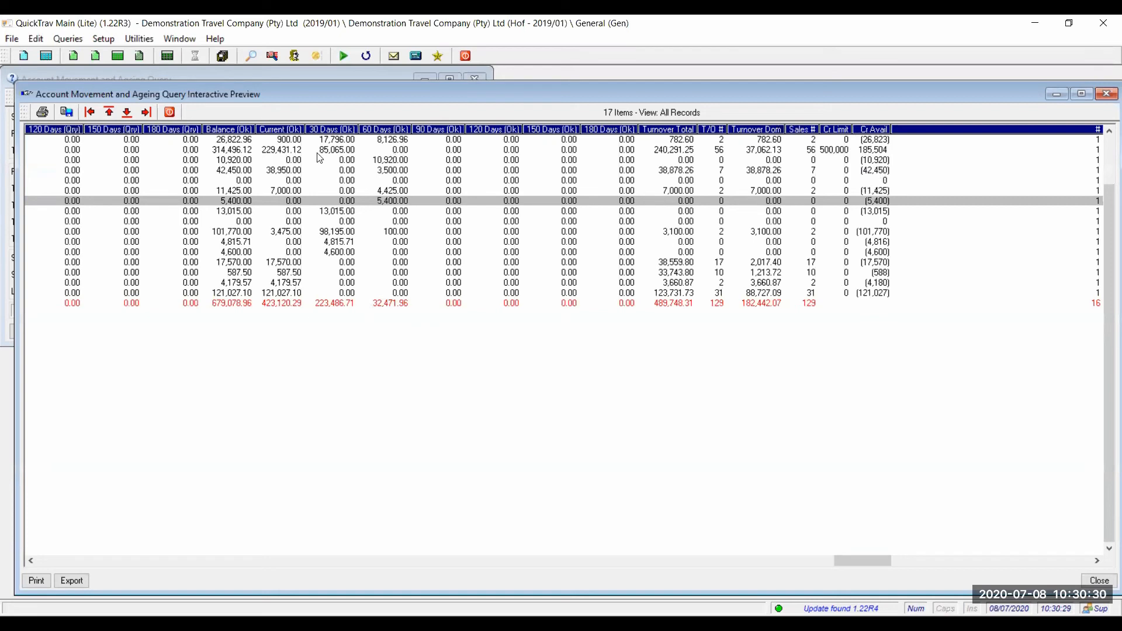
{"action": "left_click", "coordinate": [169, 112]}
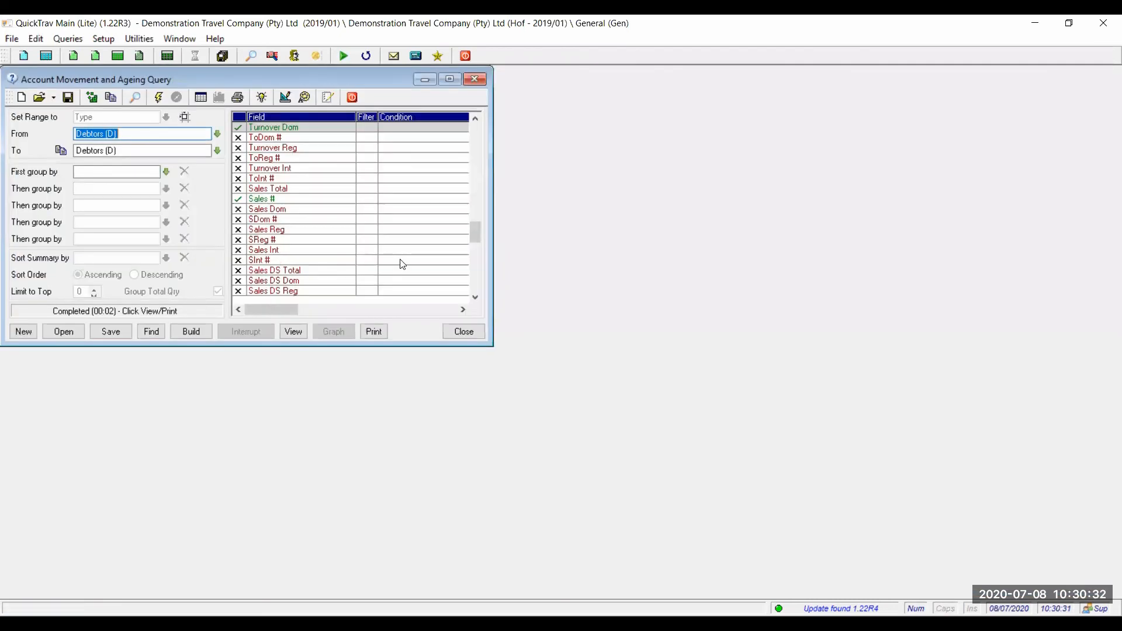
{"action": "left_click", "coordinate": [356, 186]}
{"action": "scroll", "coordinate": [357, 184], "scroll_direction": "up", "scroll_amount": 20}
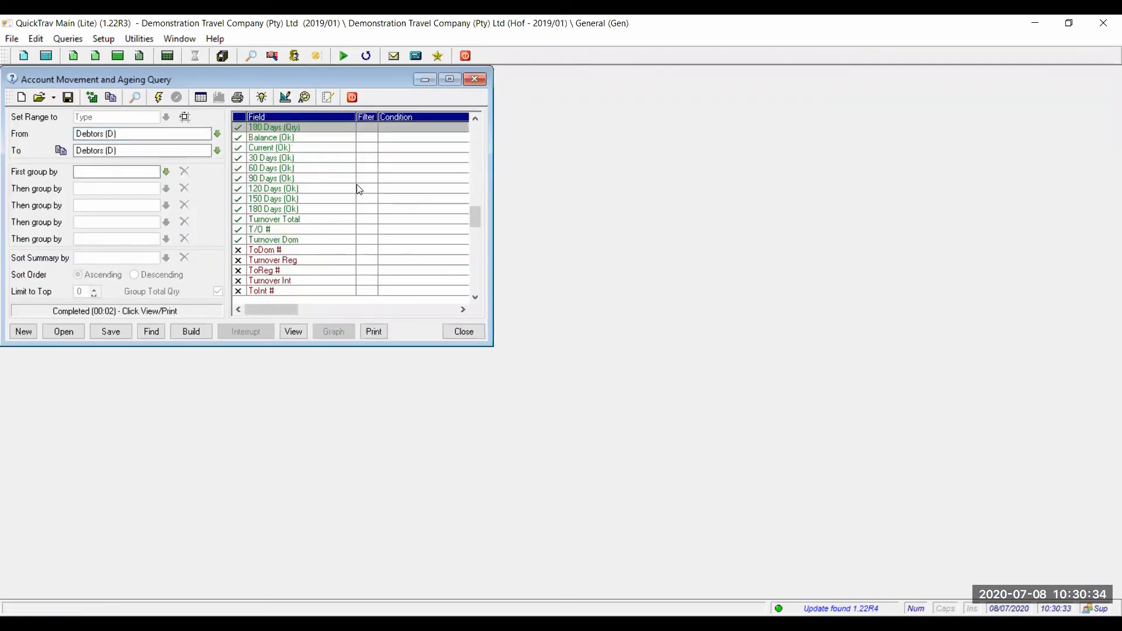
{"action": "scroll", "coordinate": [349, 187], "scroll_direction": "up", "scroll_amount": 3}
{"action": "scroll", "coordinate": [349, 187], "scroll_direction": "down", "scroll_amount": 7}
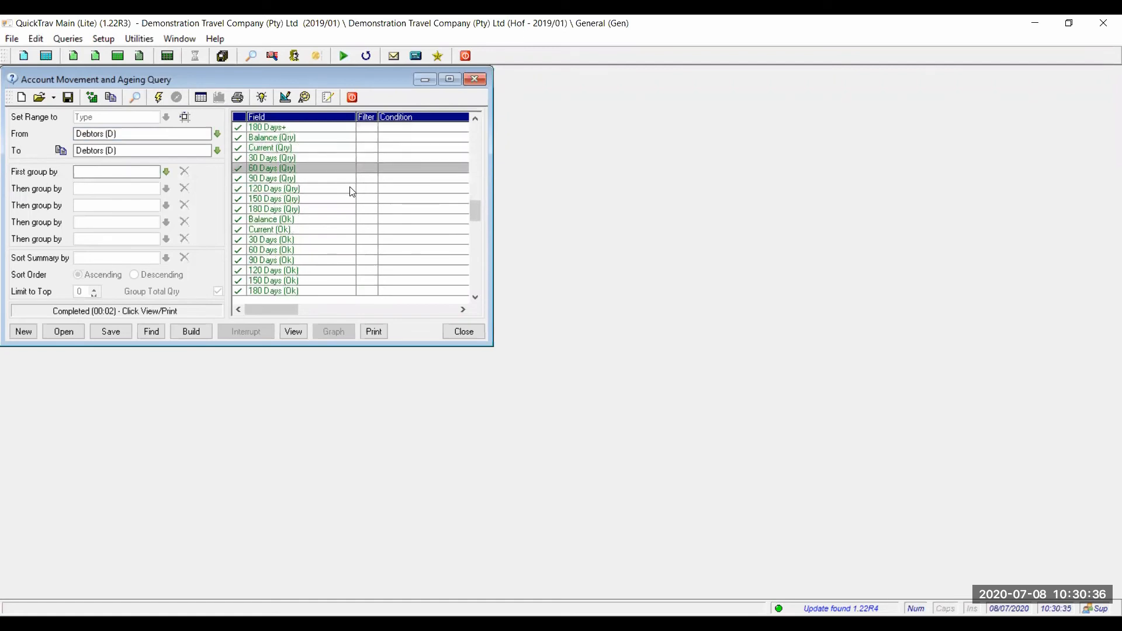
{"action": "scroll", "coordinate": [350, 187], "scroll_direction": "down", "scroll_amount": 13}
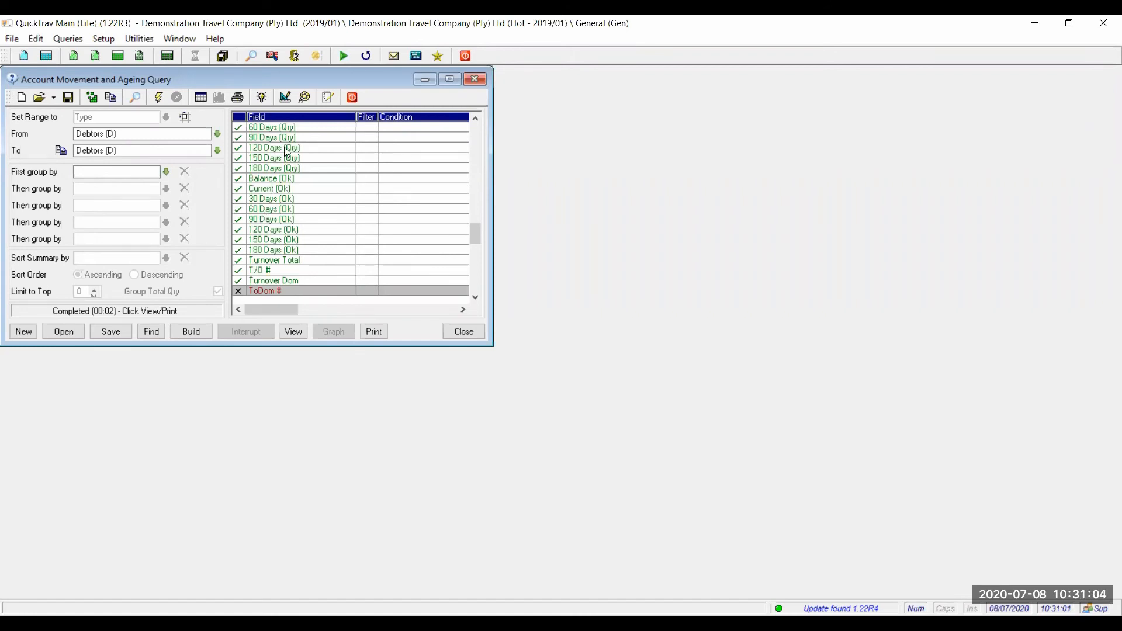
{"action": "scroll", "coordinate": [287, 152], "scroll_direction": "up", "scroll_amount": 5}
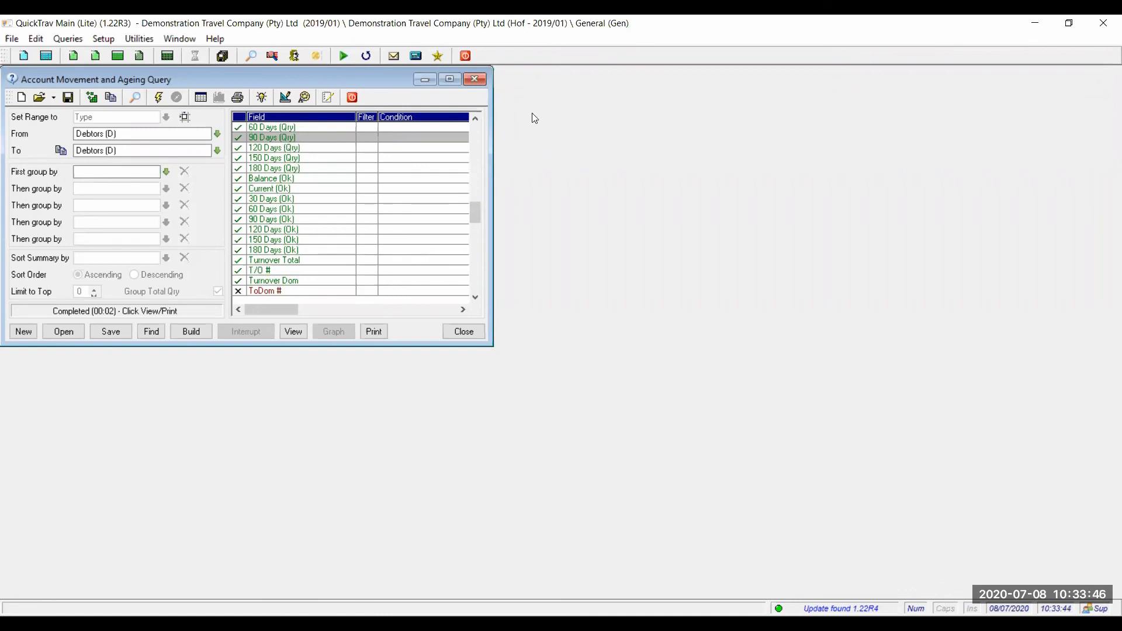
{"action": "key", "text": "alt+Tab"}
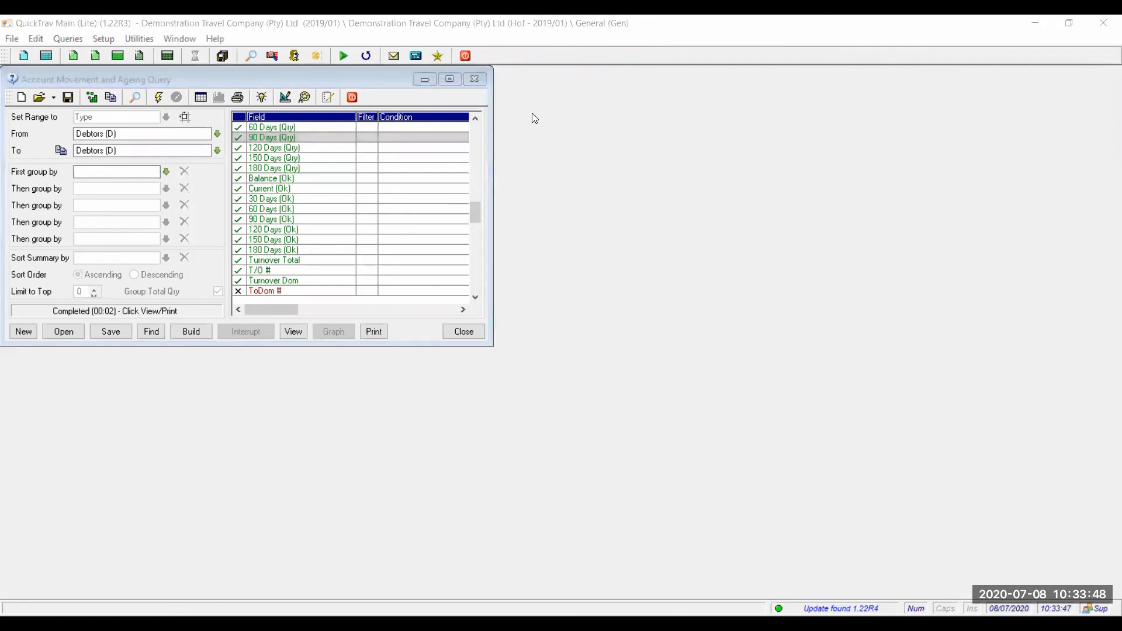